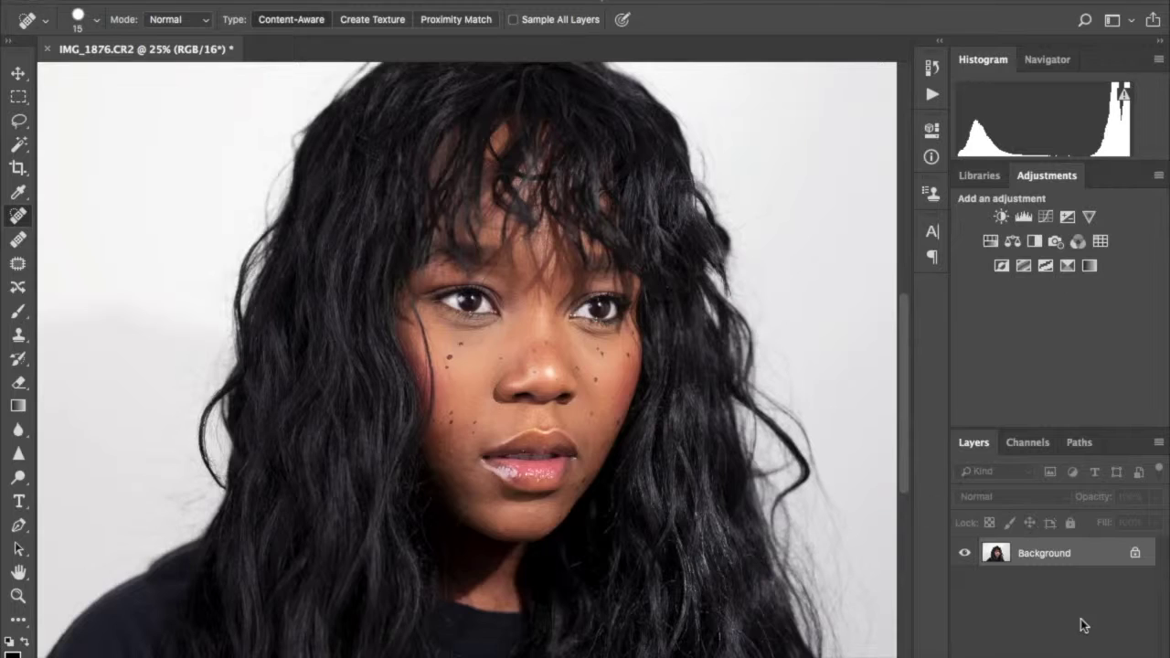
pyautogui.hotkey('ctrl', '+')
# Step: Duplicate the Background onto Layer 1 and heal the nose spot and the cheek moles
pyautogui.click(843, 219)
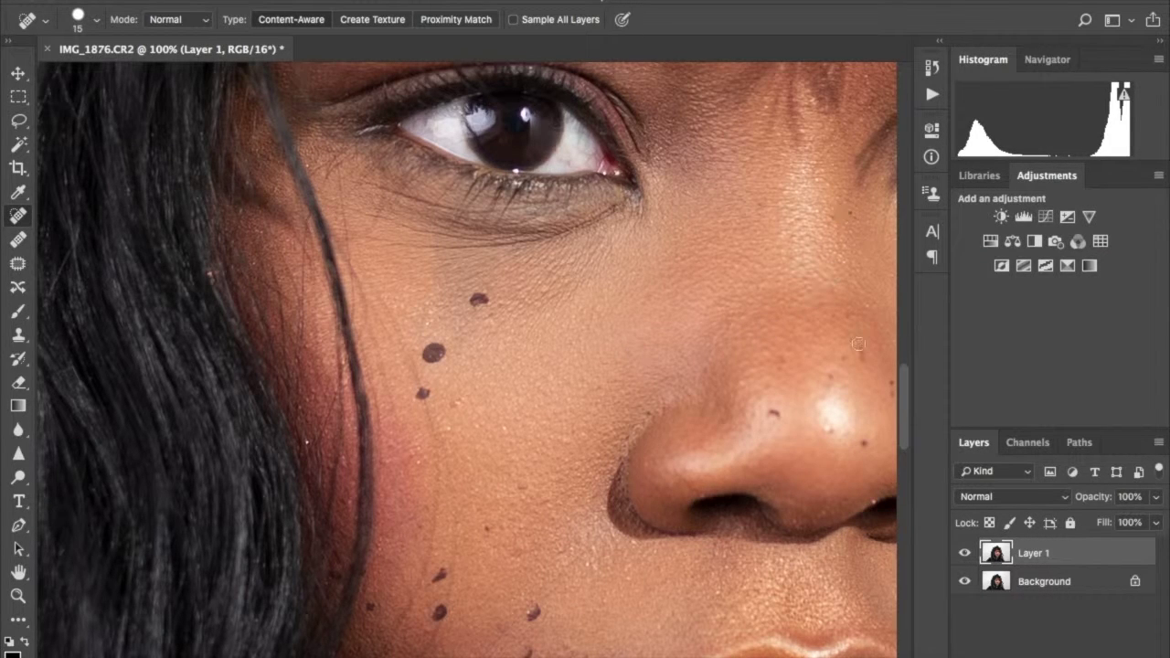
pyautogui.click(864, 445)
pyautogui.keyDown('shift'); pyautogui.click(479, 298); pyautogui.keyUp('shift')
pyautogui.keyDown('shift'); pyautogui.click(535, 610); pyautogui.keyUp('shift')
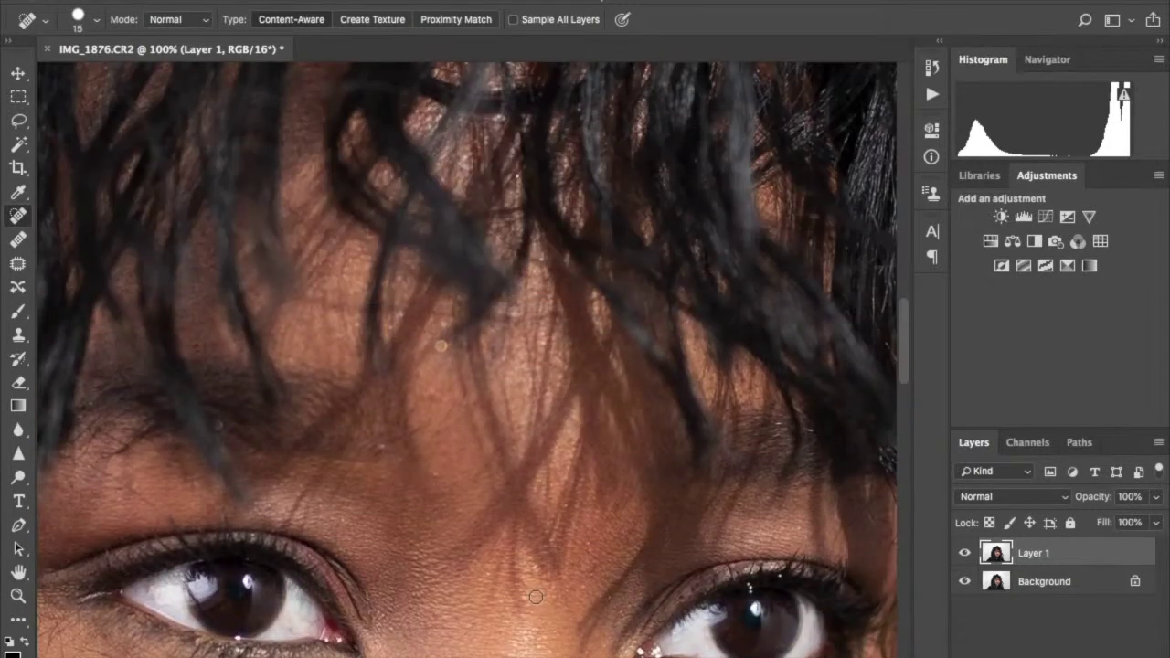
pyautogui.moveTo(535, 615); pyautogui.dragTo(441, 437)
# Step: Heal the remaining cheek moles and the leftover spots on and below the nose
pyautogui.click(430, 427)
pyautogui.click(634, 372)
pyautogui.click(569, 552)
pyautogui.moveTo(393, 461); pyautogui.dragTo(391, 335)
pyautogui.moveTo(358, 458); pyautogui.dragTo(391, 485)
pyautogui.moveTo(447, 413)
pyautogui.mouseDown()
pyautogui.moveTo(519, 436)
pyautogui.moveTo(693, 398)
pyautogui.mouseUp()
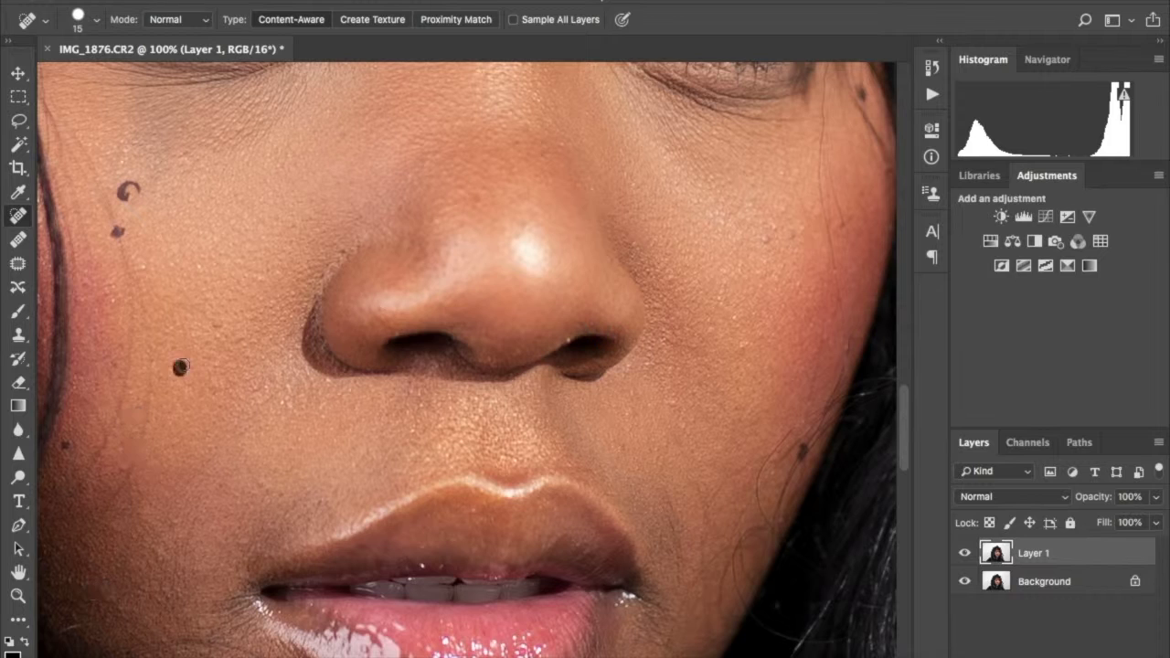
# Step: Shrink the healing brush to size 9, zoom in and heal the cheek mole
pyautogui.hscroll(2, 128, 190)
pyautogui.hotkey('ctrl', '+')
pyautogui.press('[')
pyautogui.press('[')
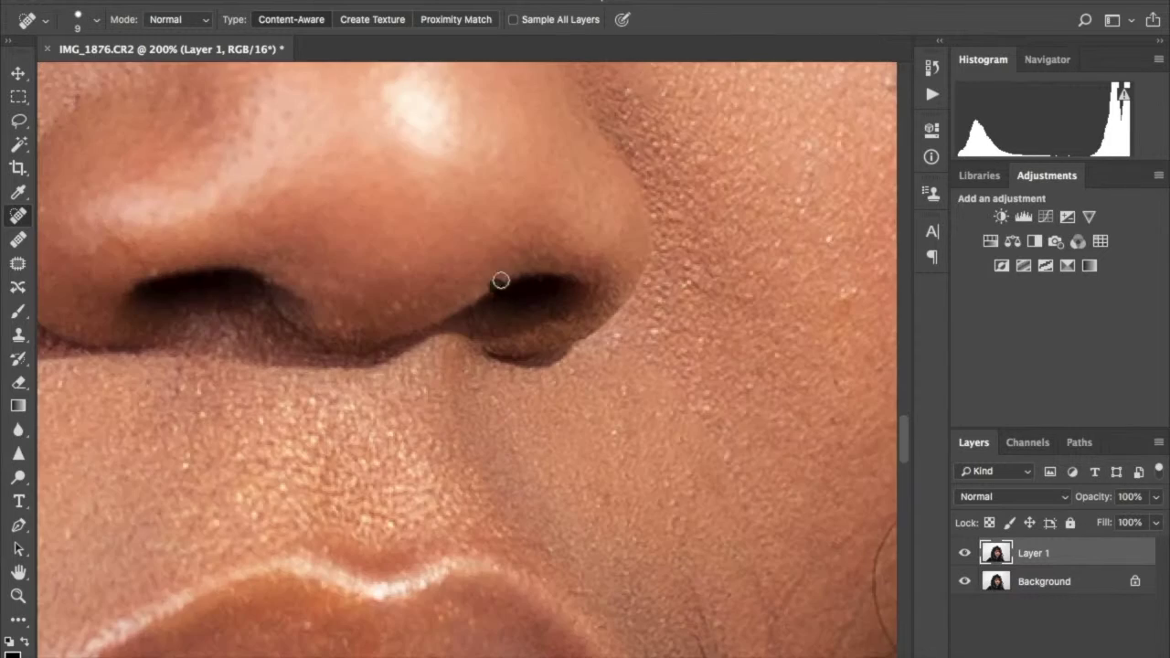
pyautogui.scroll(-3, 752, 443)
pyautogui.hscroll(2, 751, 443)
pyautogui.click(800, 403)
pyautogui.hotkey('ctrl', '-')
pyautogui.hotkey('ctrl', '-')
pyautogui.hotkey('ctrl', '+')
pyautogui.hotkey('ctrl', '+')
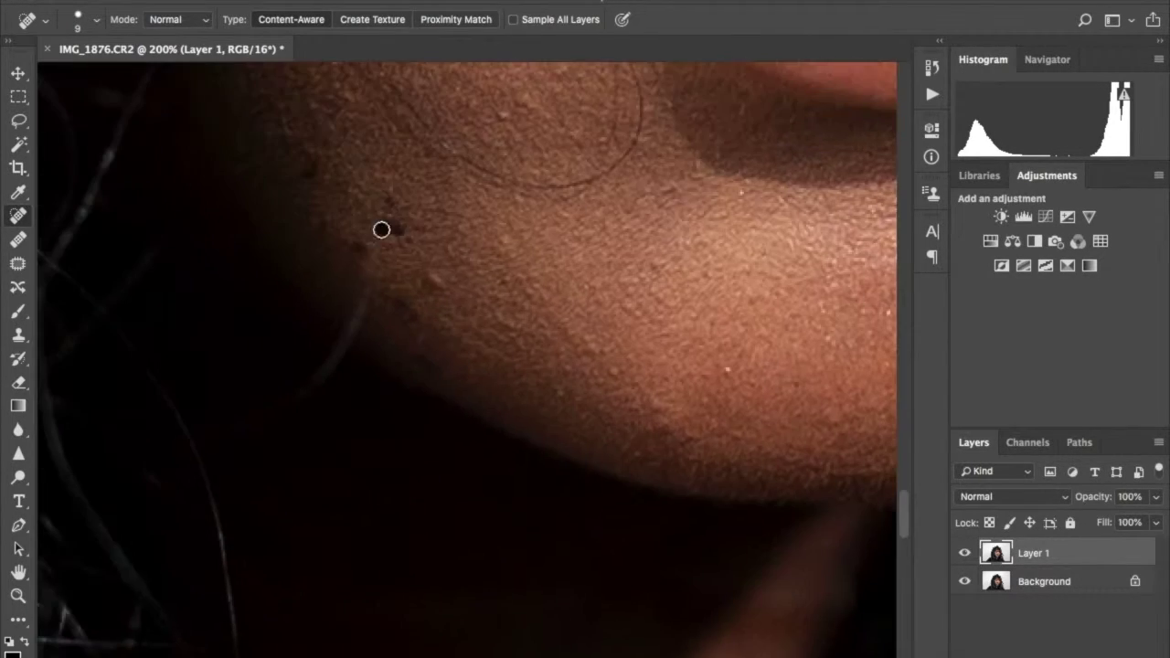
# Step: Heal the small blemishes along the chin and jaw and the dark chin dot
pyautogui.hscroll(3, 559, 366)
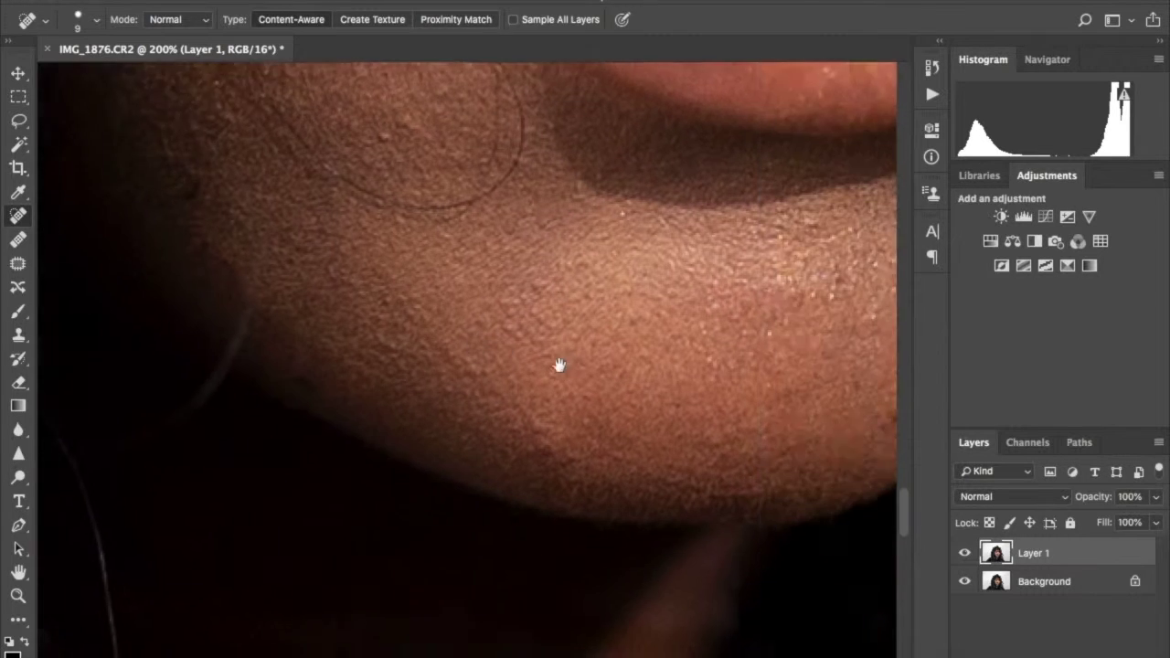
pyautogui.hscroll(3, 559, 366)
pyautogui.click(609, 301)
pyautogui.click(594, 395)
pyautogui.click(649, 352)
pyautogui.click(560, 450)
pyautogui.click(457, 494)
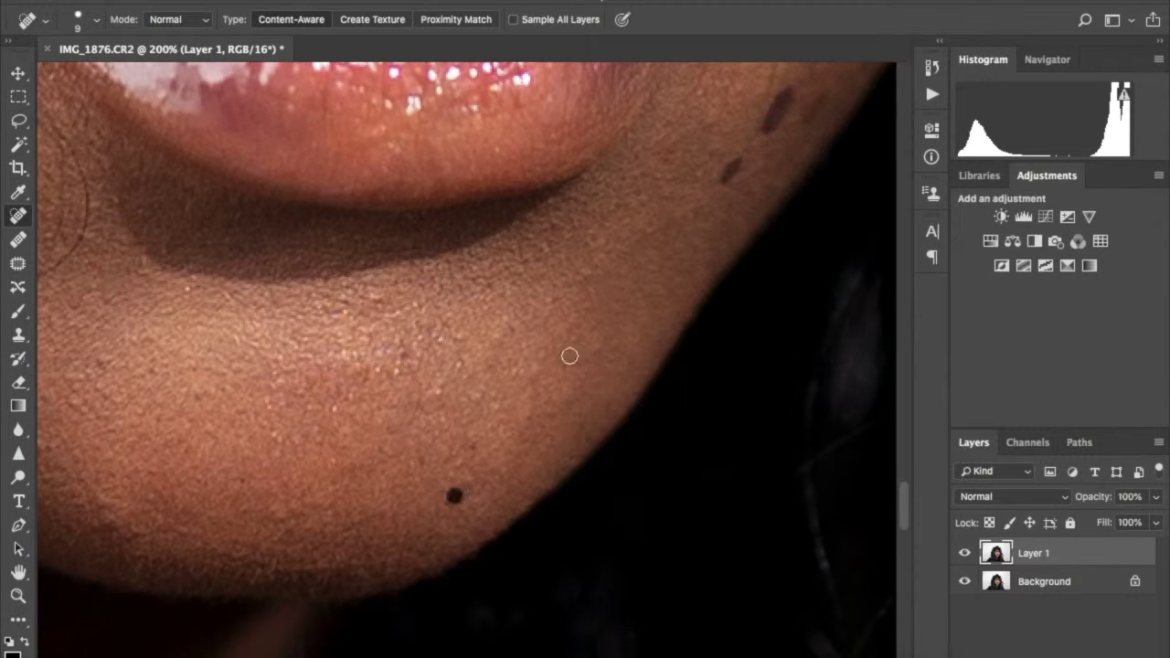
pyautogui.keyDown('shift'); pyautogui.click(725, 178); pyautogui.keyUp('shift')
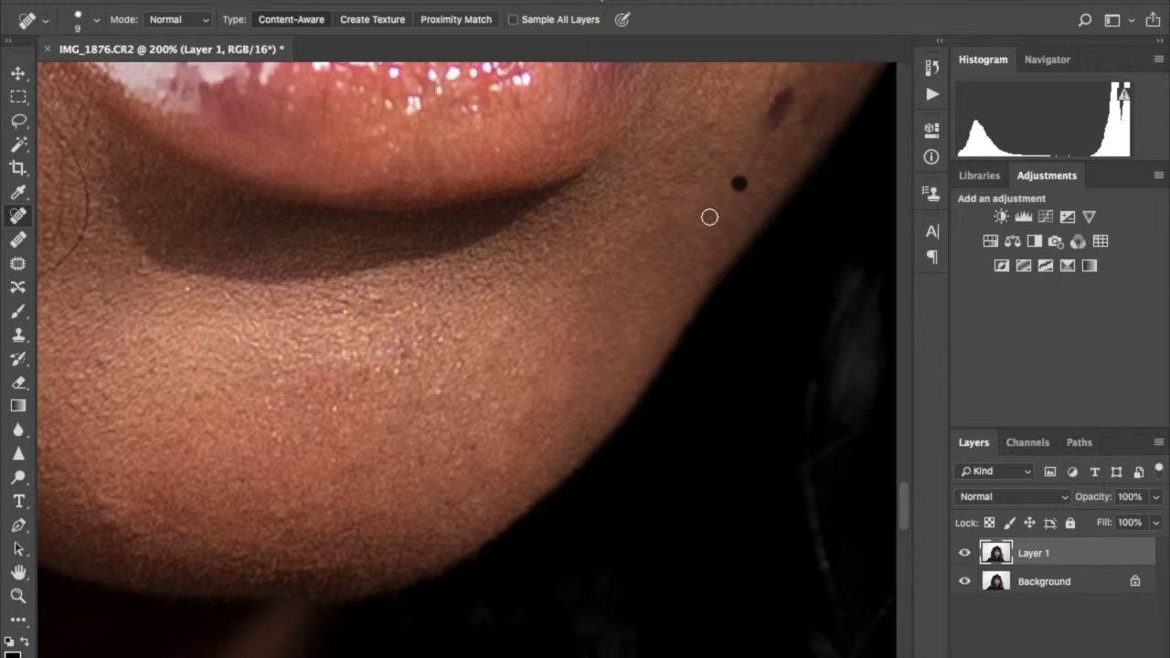
# Step: Heal the dark mole near the jaw and the cheek spots beside the nose
pyautogui.click(768, 121)
pyautogui.click(734, 174)
pyautogui.scroll(10, 754, 169)
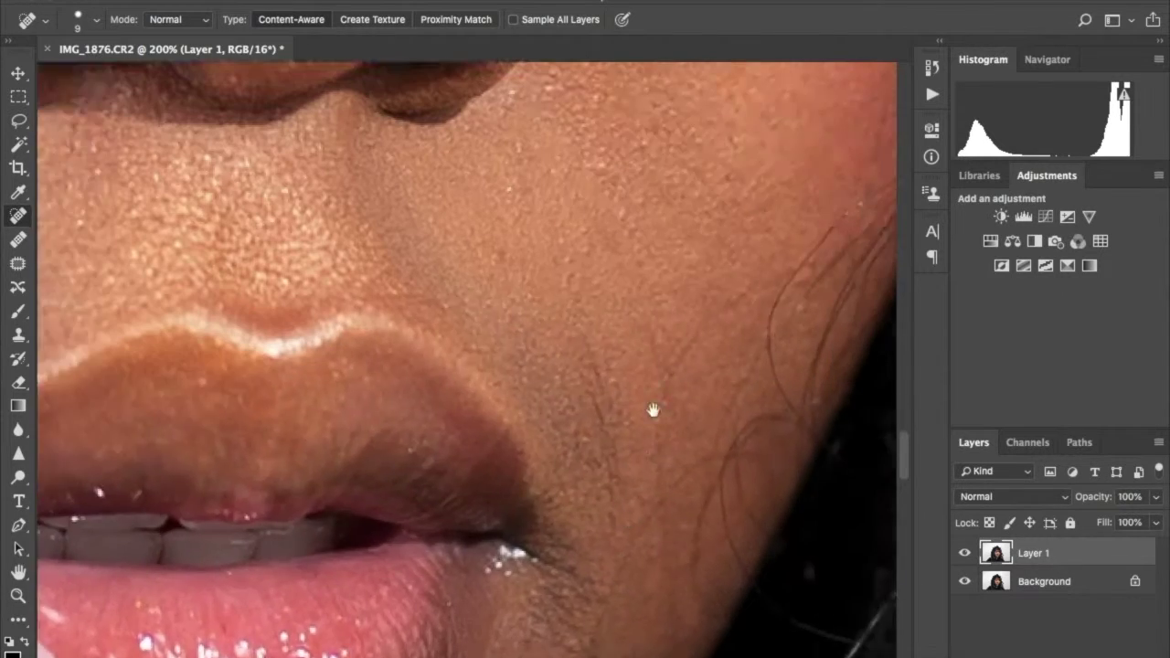
pyautogui.scroll(5, 754, 170)
pyautogui.click(705, 235)
pyautogui.click(668, 121)
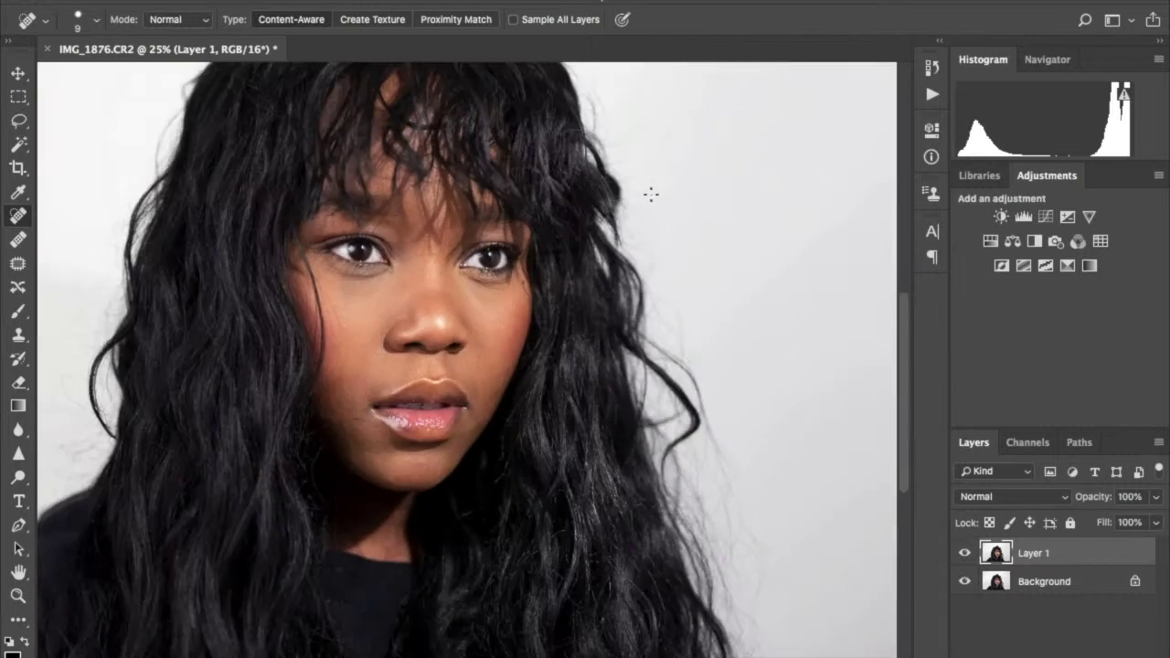
# Step: Heal the four small spots on the lower lip at close-up zoom
pyautogui.moveTo(677, 208); pyautogui.dragTo(418, 393)
pyautogui.click(607, 425)
pyautogui.click(692, 398)
pyautogui.click(484, 433)
pyautogui.click(554, 466)
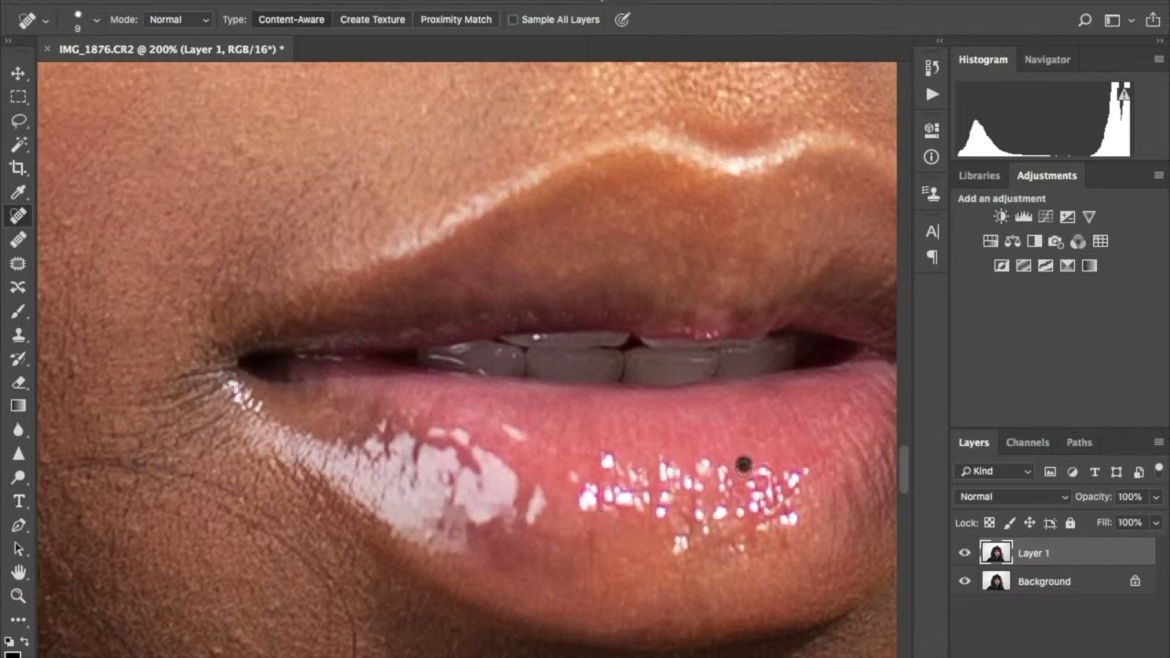
# Step: Heal the spots near the lip corner, zoom out, and duplicate the retouched layer
pyautogui.hscroll(5, 616, 542)
pyautogui.click(462, 458)
pyautogui.click(477, 462)
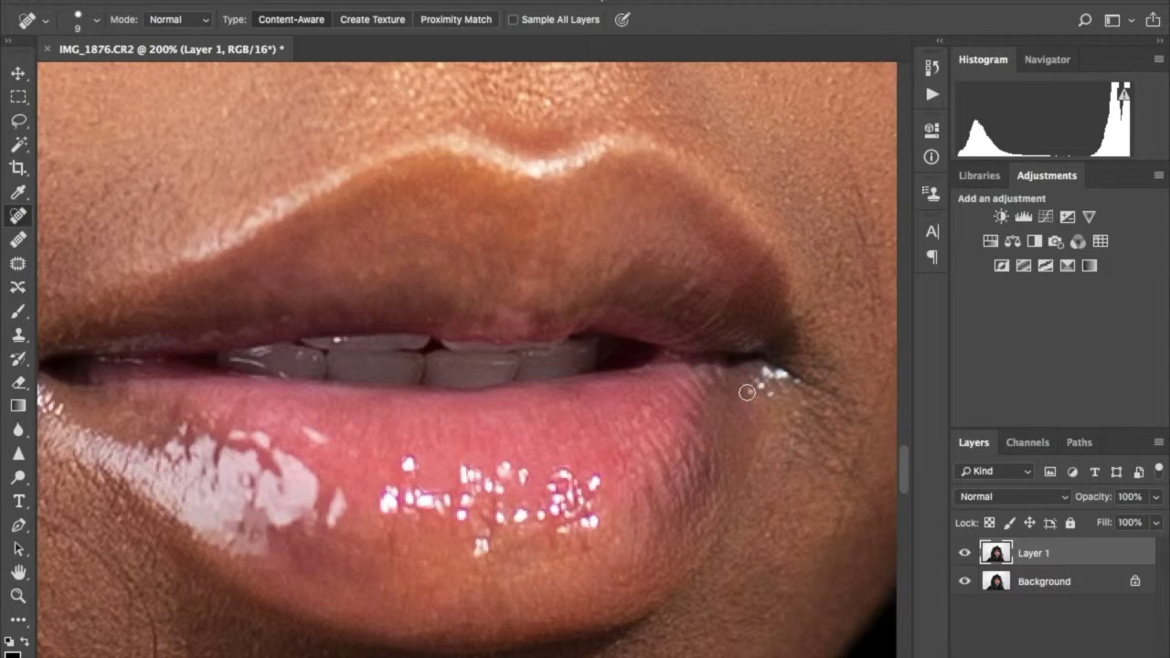
pyautogui.hotkey('ctrl', '-')
pyautogui.hotkey('ctrl', '-')
pyautogui.hotkey('ctrl', '-')
pyautogui.hotkey('ctrl', '-')
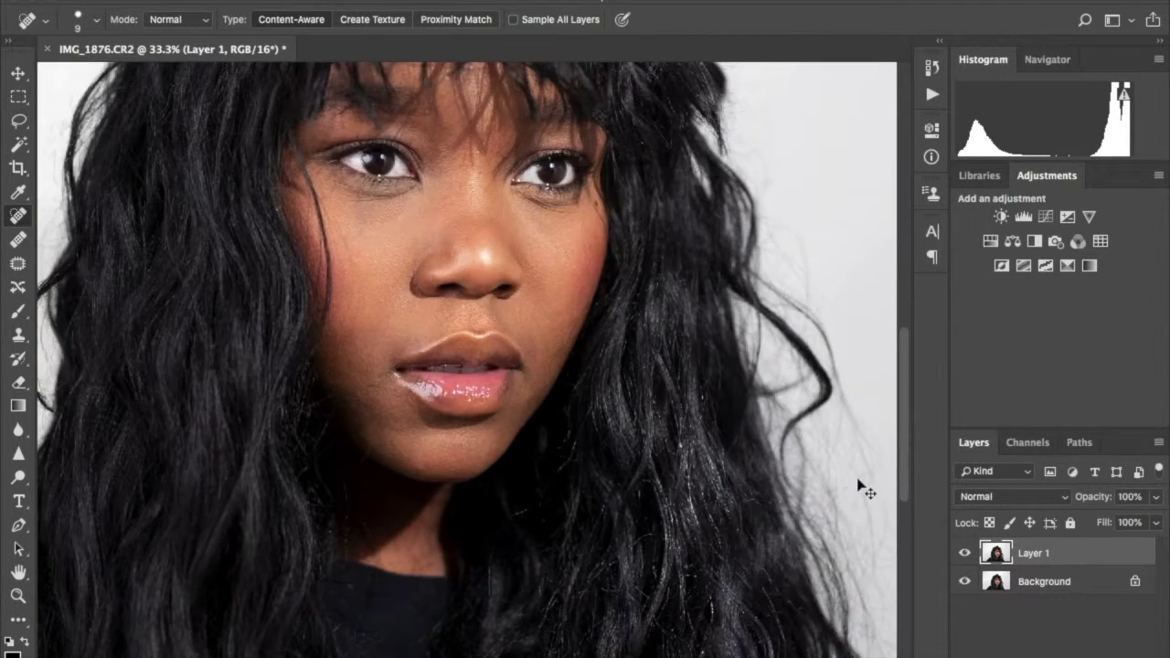
pyautogui.hotkey('ctrl', '-')
pyautogui.hotkey('ctrl', 'j')
pyautogui.hotkey('ctrl', 'j')
# Step: Hide the top copy, rename the middle copy, darken the B curve and select its mask
pyautogui.click(965, 553)
pyautogui.doubleClick(1033, 582)
pyautogui.write('Go')
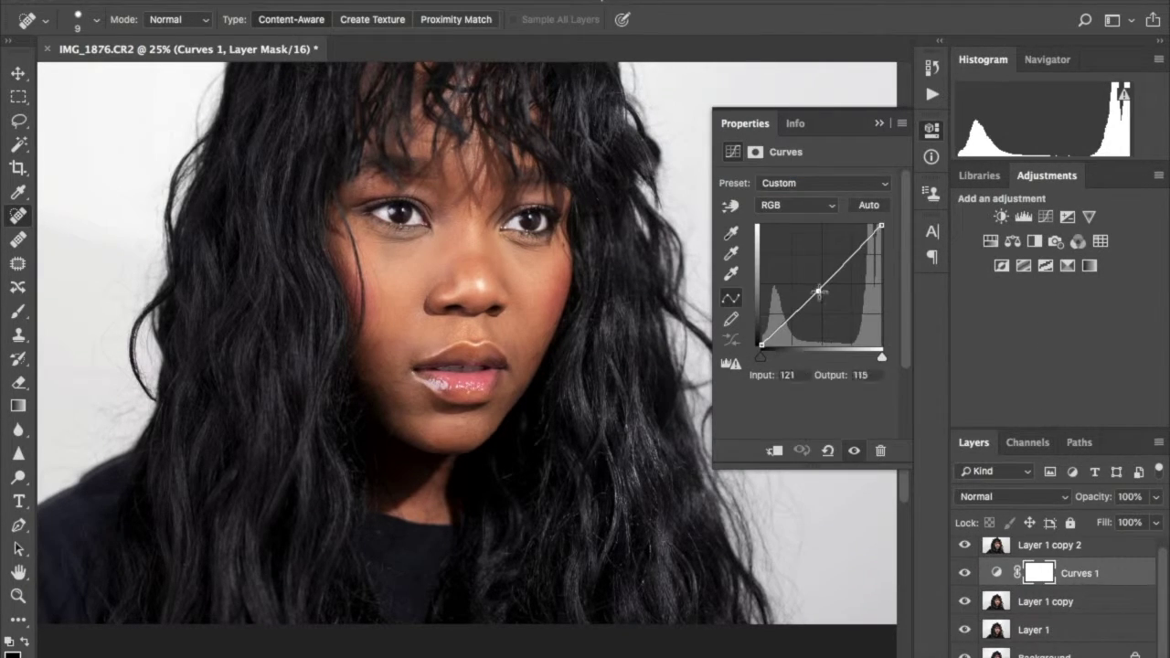
pyautogui.moveTo(818, 293); pyautogui.dragTo(809, 322)
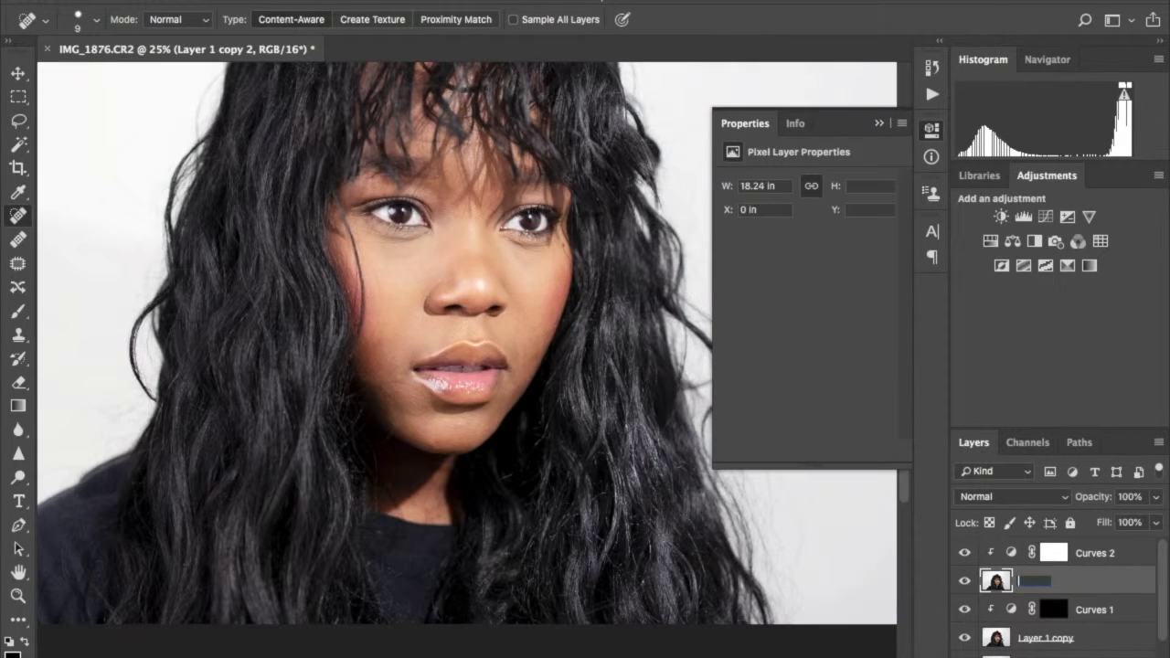
pyautogui.click(1053, 609)
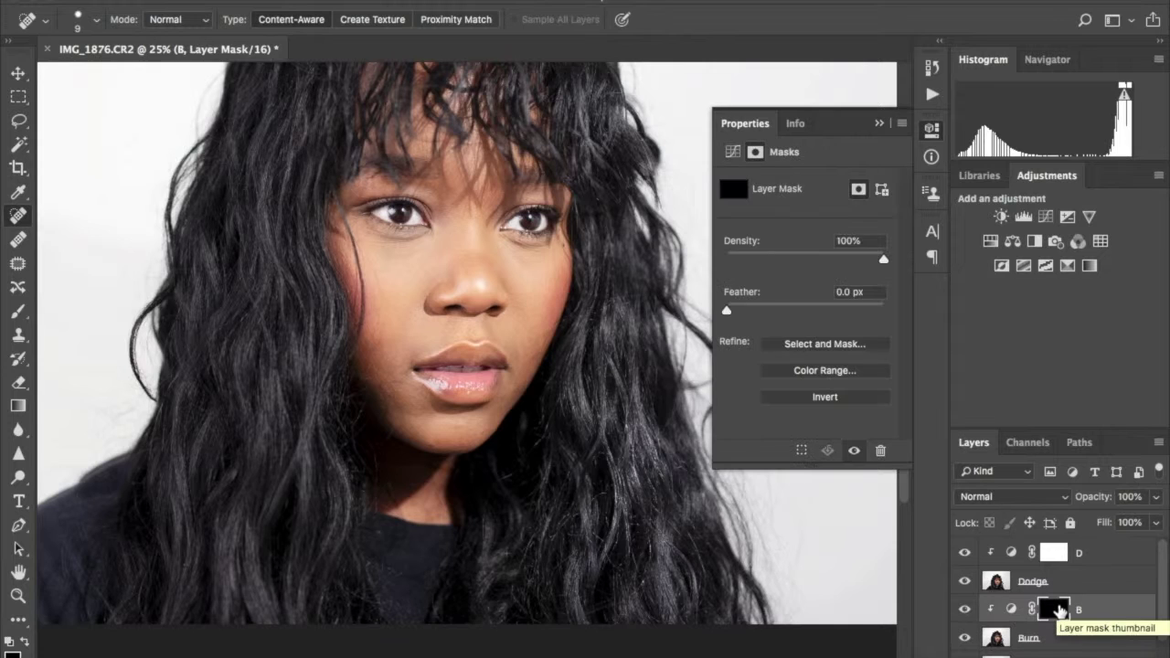
# Step: Set a soft brush at 29% opacity and paint burn shading on the B mask with D and Dodge hidden
pyautogui.press('b')
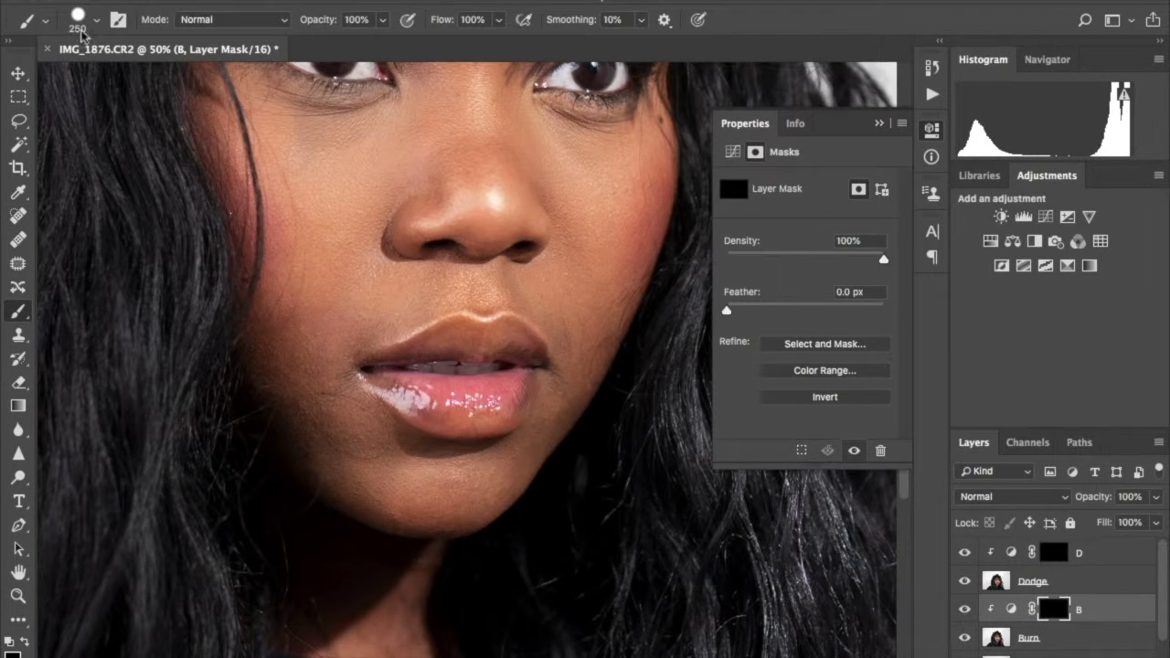
pyautogui.click(96, 19)
pyautogui.moveTo(384, 19); pyautogui.dragTo(337, 46)
pyautogui.press('[')
pyautogui.press('[')
pyautogui.press('[')
pyautogui.press('6')
pyautogui.press('4')
pyautogui.moveTo(965, 552); pyautogui.dragTo(964, 582)
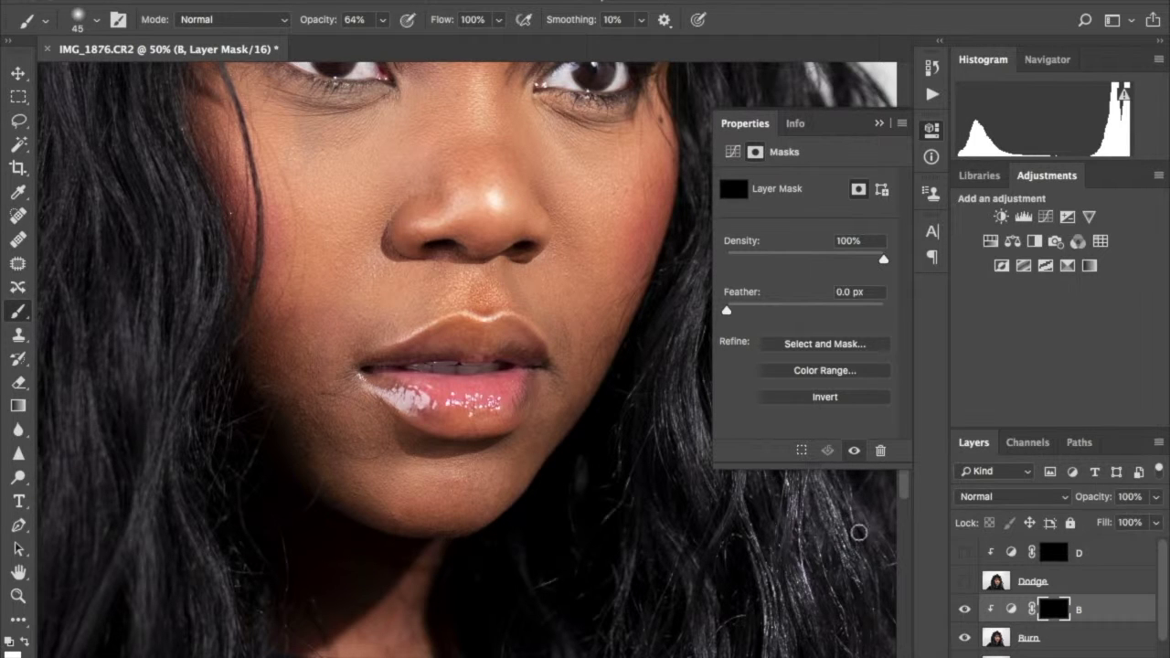
pyautogui.press('2')
pyautogui.press('9')
pyautogui.press(']')
pyautogui.press(']')
pyautogui.scroll(5, 465, 122)
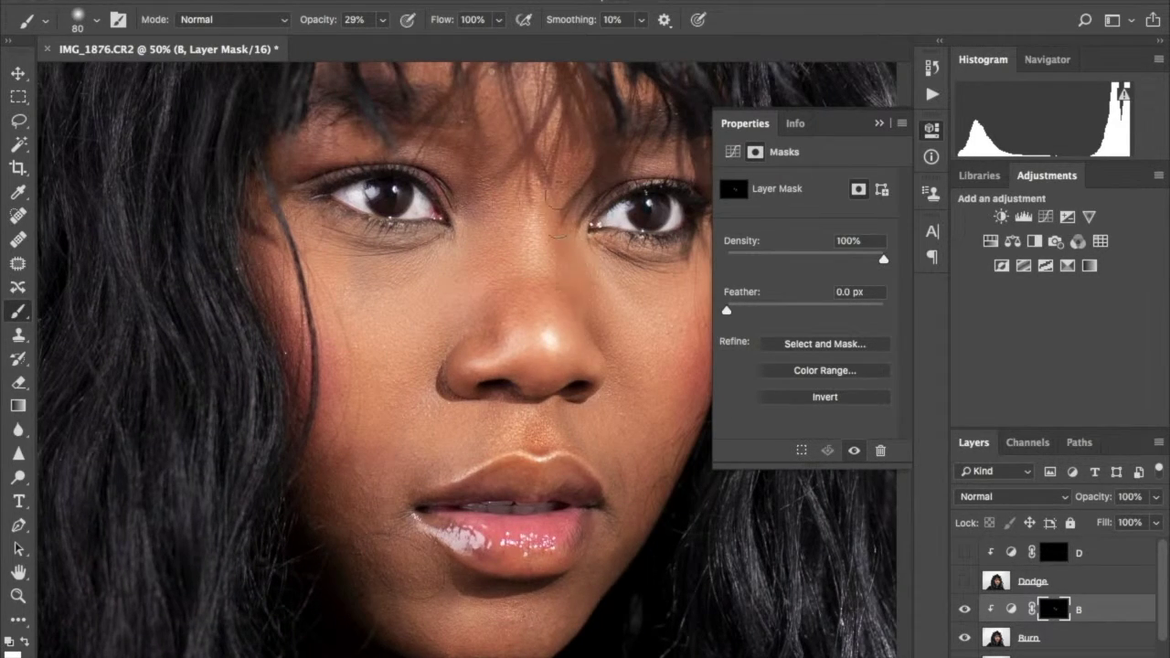
pyautogui.hscroll(5, 502, 301)
pyautogui.scroll(-1, 488, 329)
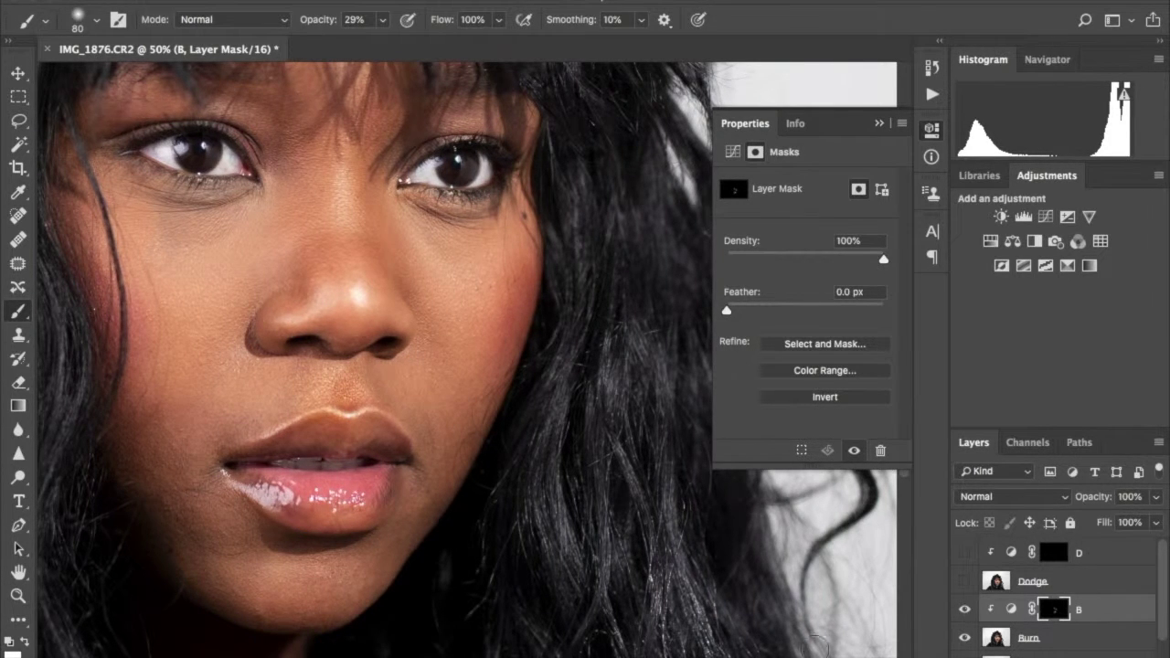
# Step: Show D and Dodge again and brighten the nose bridge on the D mask
pyautogui.moveTo(964, 581); pyautogui.dragTo(964, 552)
pyautogui.click(1054, 552)
pyautogui.moveTo(343, 251); pyautogui.dragTo(351, 195)
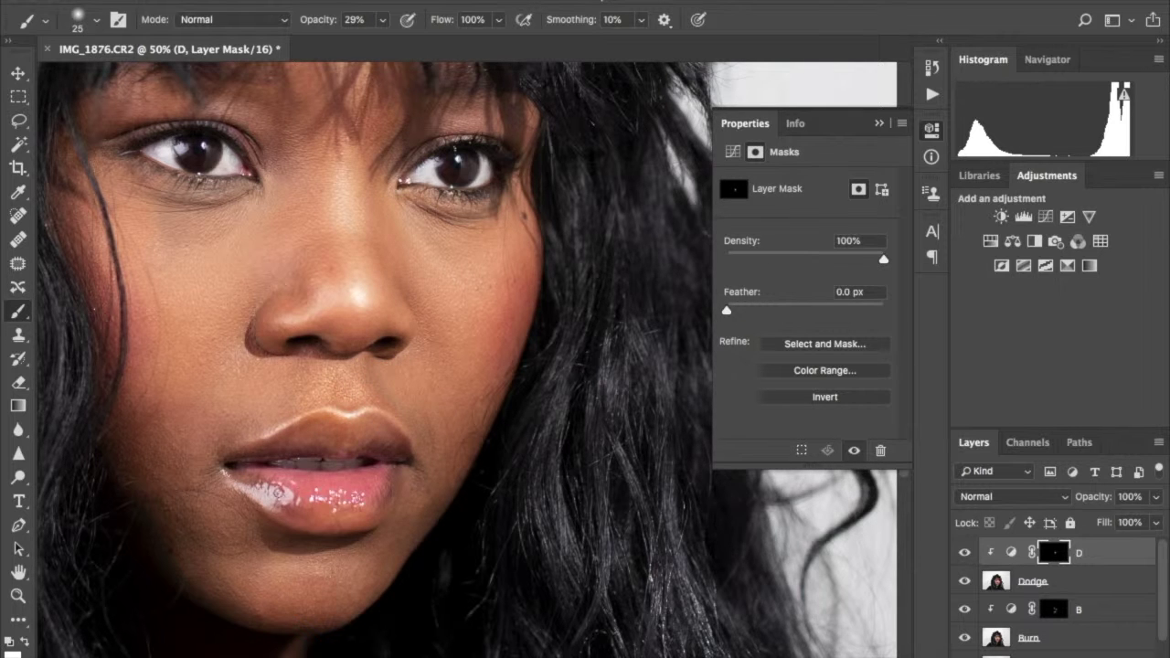
pyautogui.hotkey('ctrl', '+')
# Step: Pan across both eyes to check the dodge work, resize the brush, and zoom out fully
pyautogui.moveTo(209, 196)
pyautogui.mouseDown()
pyautogui.moveTo(418, 348)
pyautogui.moveTo(566, 521)
pyautogui.mouseUp()
pyautogui.moveTo(594, 326); pyautogui.dragTo(352, 358)
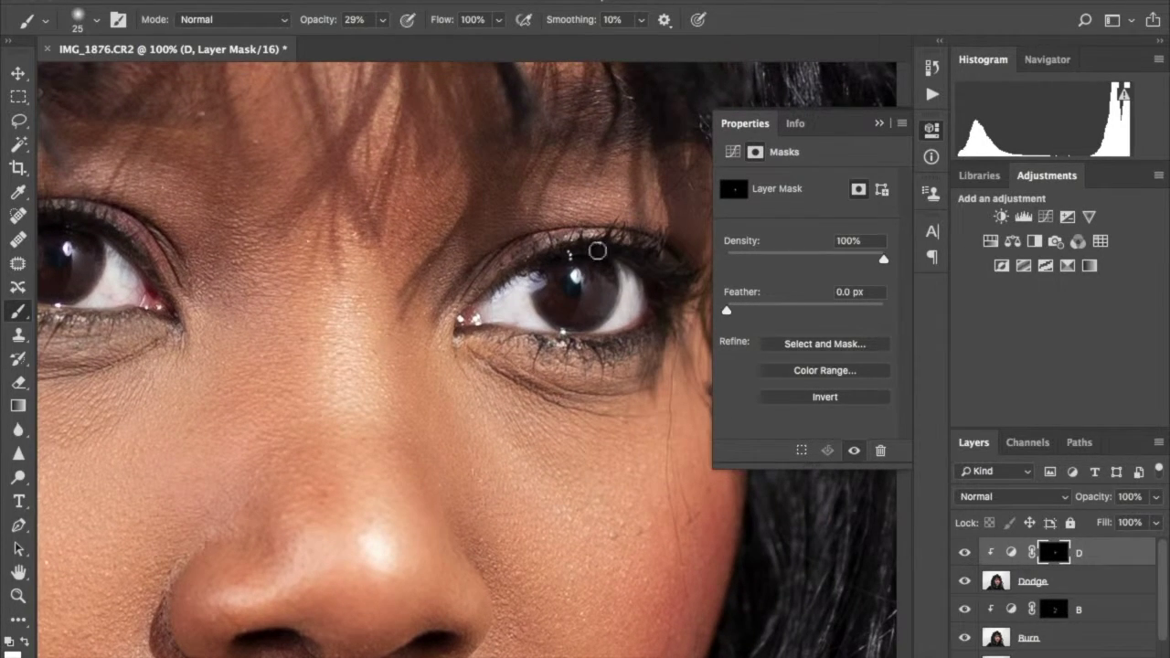
pyautogui.hotkey('ctrl', '-')
pyautogui.hotkey('ctrl', '-')
pyautogui.hotkey('ctrl', '-')
pyautogui.hotkey('ctrl', '+')
pyautogui.press(']')
pyautogui.press(']')
pyautogui.press(']')
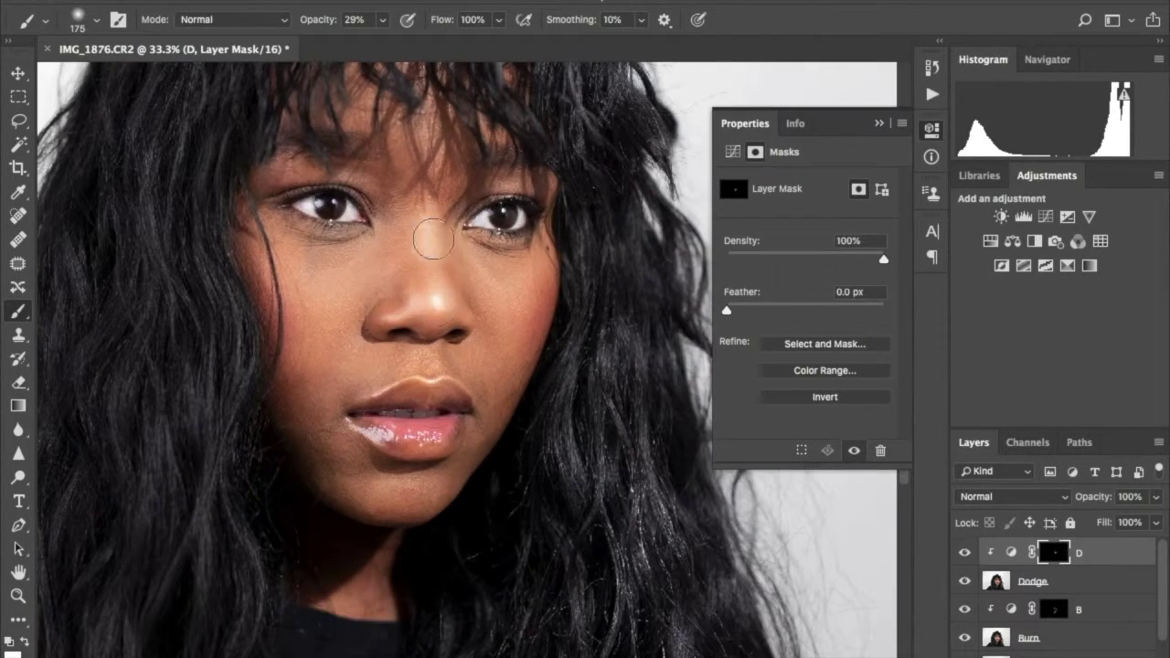
pyautogui.press('[')
pyautogui.press('[')
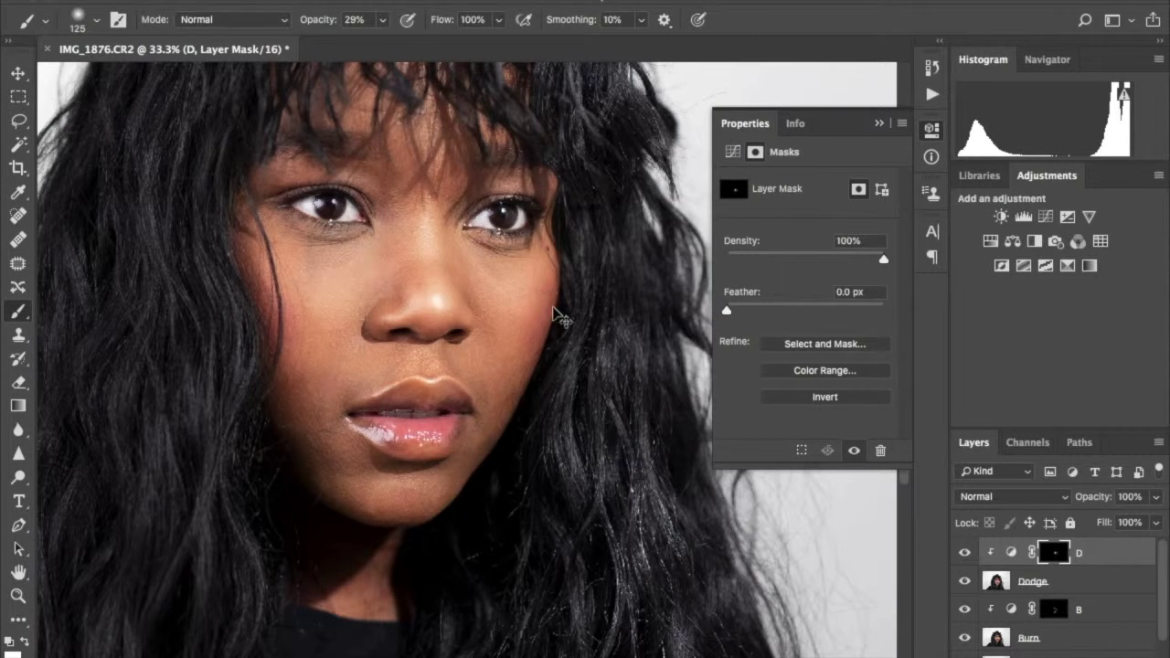
pyautogui.hotkey('ctrl', '-')
pyautogui.hotkey('ctrl', '-')
# Step: Add a Gradient Map adjustment layer using the Blue-Red-Yellow preset
pyautogui.press('i')
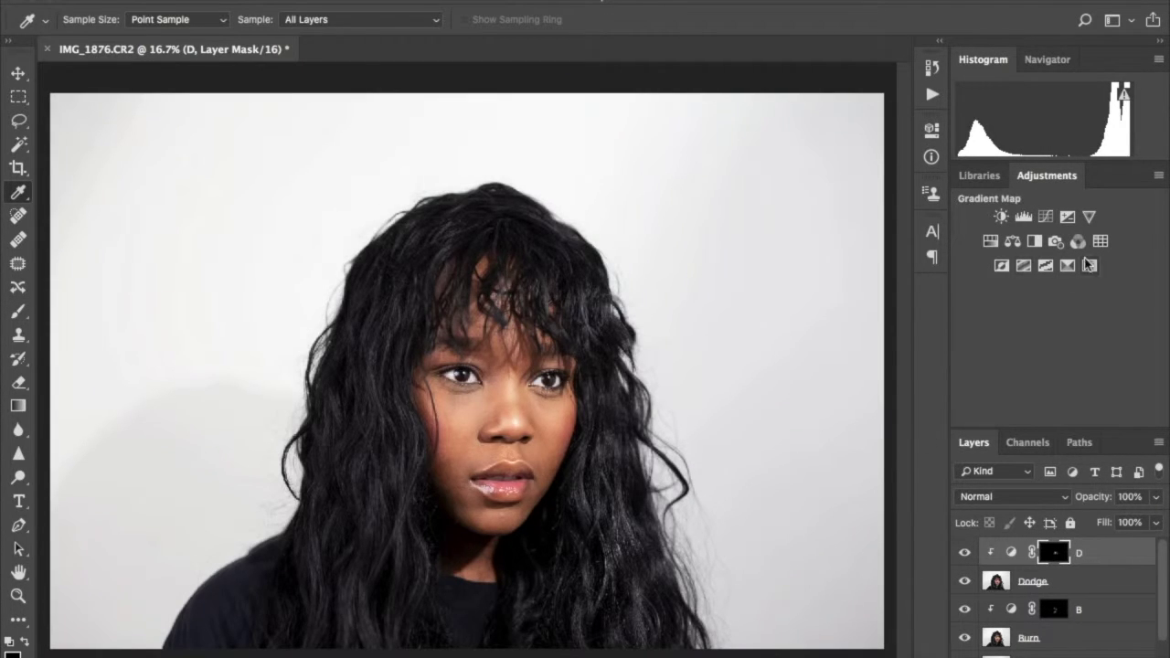
pyautogui.click(1089, 265)
pyautogui.click(884, 188)
pyautogui.click(825, 224)
pyautogui.click(855, 254)
pyautogui.click(885, 254)
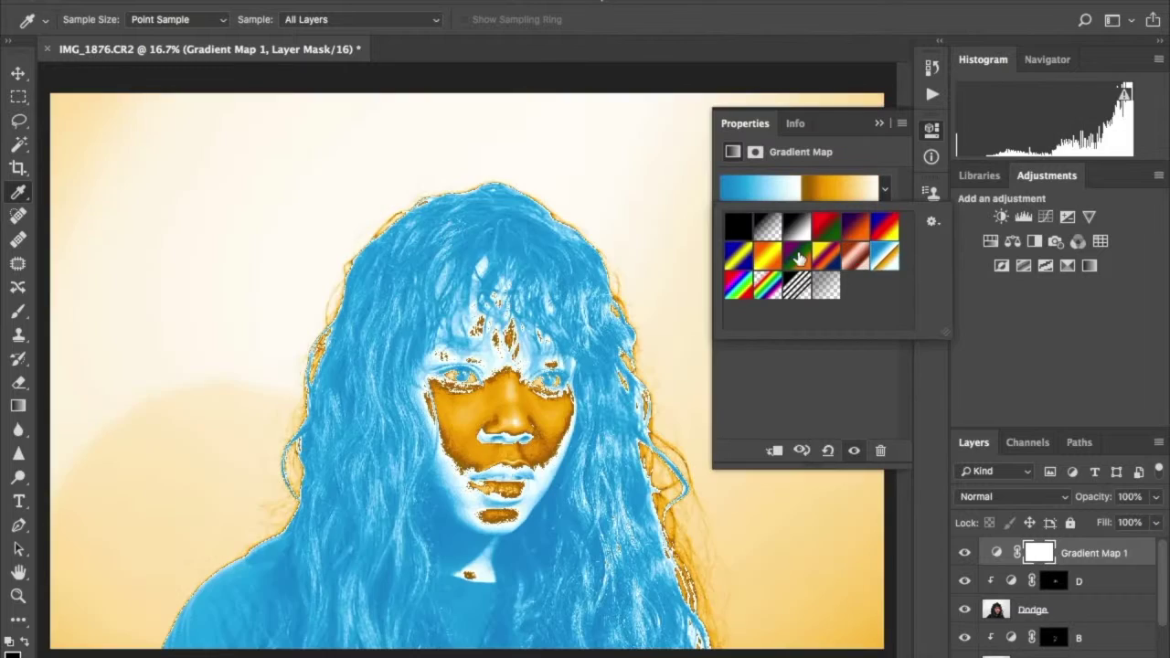
pyautogui.click(885, 224)
pyautogui.click(1039, 552)
pyautogui.click(1039, 552)
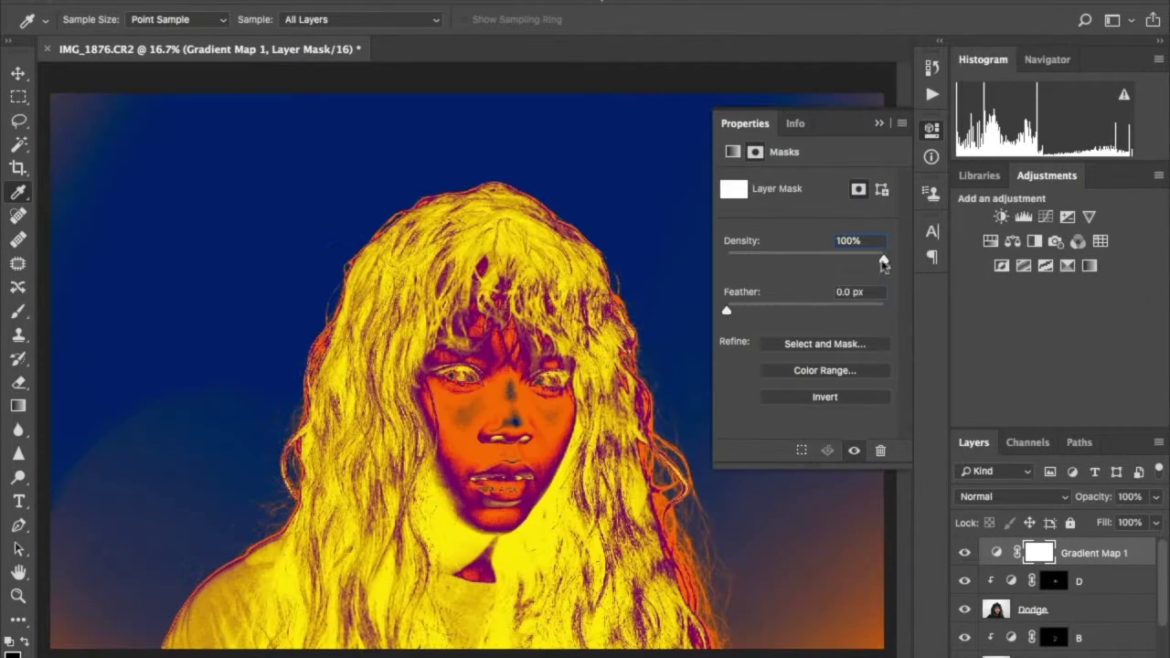
pyautogui.click(997, 552)
# Step: In the Gradient Editor, shift the colour stops, set smoothness 35% and an opacity stop to 48%
pyautogui.click(823, 189)
pyautogui.click(873, 403)
pyautogui.moveTo(872, 403); pyautogui.dragTo(917, 403)
pyautogui.moveTo(1020, 403); pyautogui.dragTo(972, 403)
pyautogui.moveTo(1126, 403); pyautogui.dragTo(1057, 403)
pyautogui.moveTo(1143, 359); pyautogui.dragTo(999, 359)
pyautogui.click(897, 337)
pyautogui.moveTo(895, 337); pyautogui.dragTo(842, 359)
pyautogui.click(910, 307)
pyautogui.click(904, 322)
pyautogui.click(903, 307)
pyautogui.click(902, 291)
pyautogui.moveTo(898, 449)
pyautogui.mouseDown()
pyautogui.moveTo(838, 470)
pyautogui.moveTo(877, 471)
pyautogui.mouseUp()
# Step: Reposition the yellow, purple and orange stops and remove the blue colour stop
pyautogui.moveTo(917, 403); pyautogui.dragTo(1049, 403)
pyautogui.moveTo(810, 403); pyautogui.dragTo(793, 403)
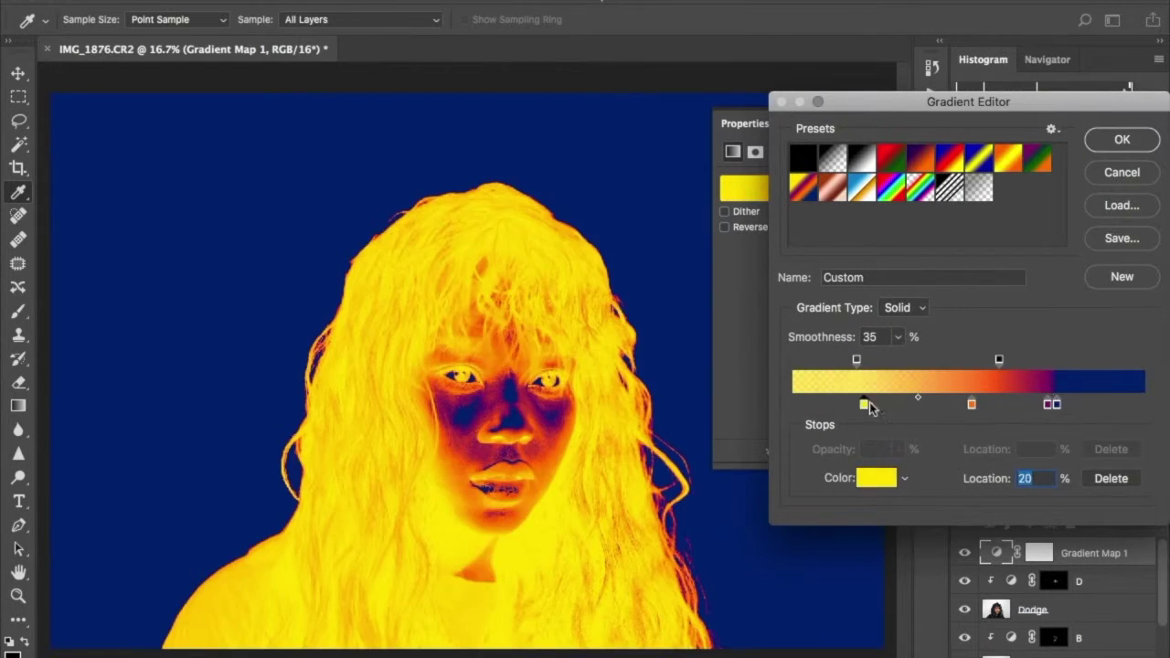
pyautogui.moveTo(1057, 403)
pyautogui.mouseDown()
pyautogui.moveTo(879, 404)
pyautogui.moveTo(1054, 403)
pyautogui.mouseUp()
pyautogui.moveTo(793, 403); pyautogui.dragTo(810, 403)
pyautogui.click(1054, 403)
pyautogui.click(983, 403)
pyautogui.moveTo(983, 403); pyautogui.dragTo(905, 404)
# Step: Recolour stops brown and bright green, then blend the layer as Overlay at 13% opacity
pyautogui.doubleClick(905, 403)
pyautogui.click(811, 338)
pyautogui.moveTo(811, 338)
pyautogui.mouseDown()
pyautogui.moveTo(857, 397)
pyautogui.moveTo(877, 384)
pyautogui.mouseUp()
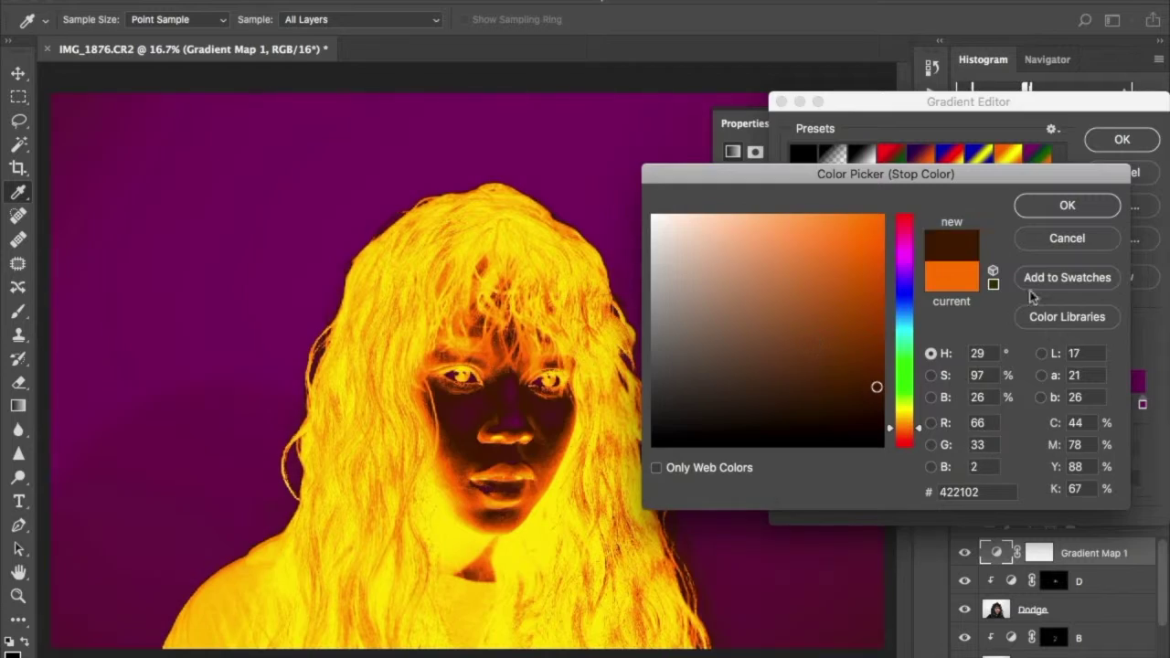
pyautogui.press('Return')
pyautogui.click(1054, 403)
pyautogui.click(883, 485)
pyautogui.click(694, 400)
pyautogui.moveTo(694, 400); pyautogui.dragTo(658, 277)
pyautogui.moveTo(904, 251); pyautogui.dragTo(903, 394)
pyautogui.click(865, 329)
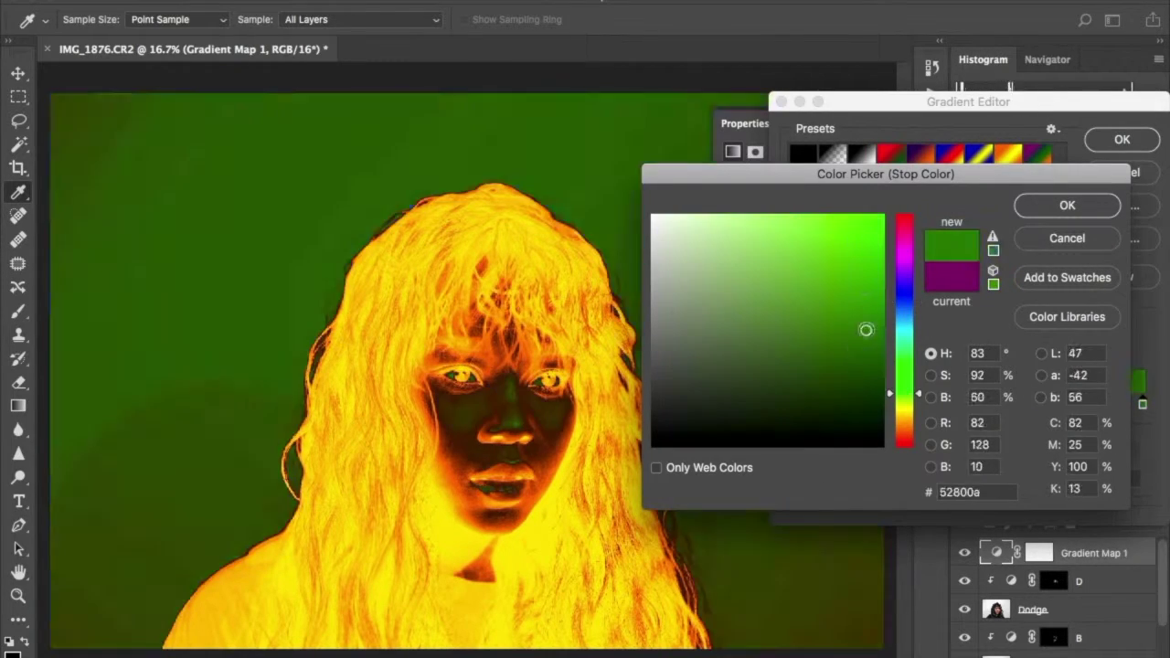
pyautogui.press('Return')
pyautogui.press('Return')
pyautogui.hotkey('shift', 'alt', 'o')
pyautogui.moveTo(1156, 496); pyautogui.dragTo(1083, 519)
pyautogui.click(1040, 552)
pyautogui.scroll(5, 462, 380)
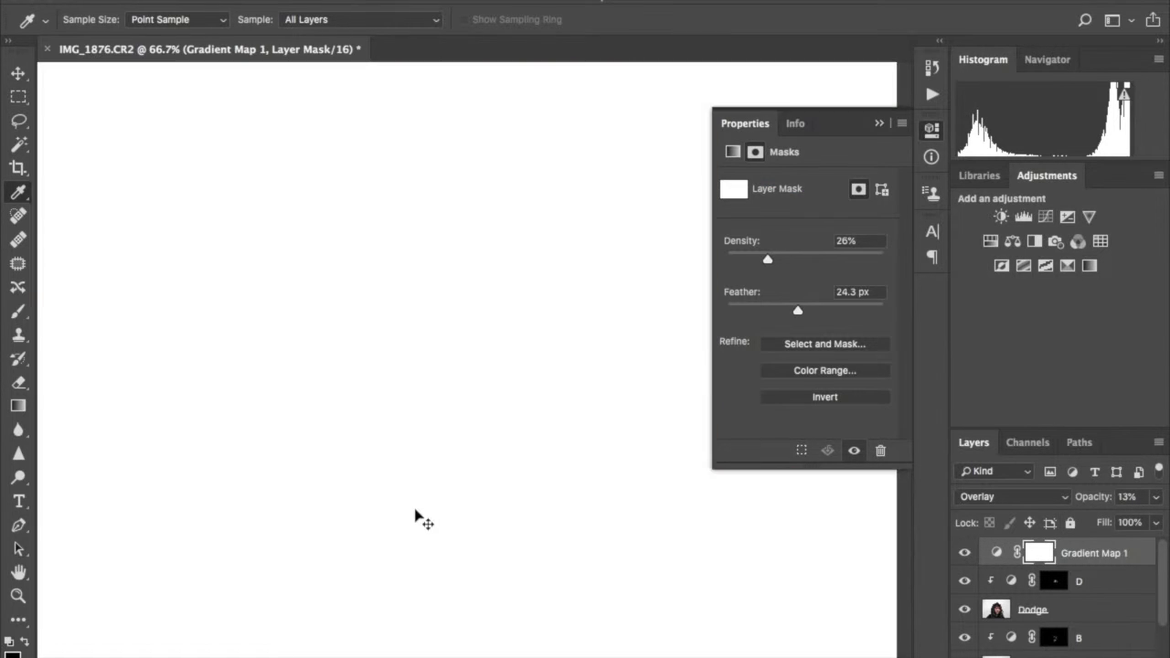
pyautogui.press('b')
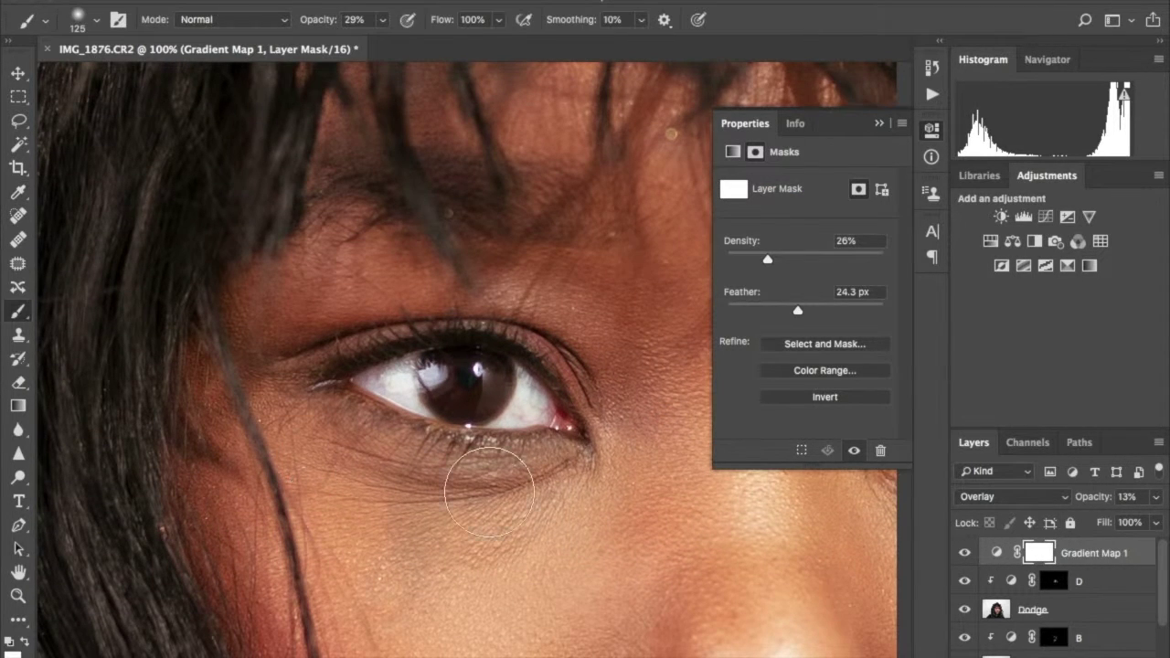
pyautogui.scroll(-5, 576, 508)
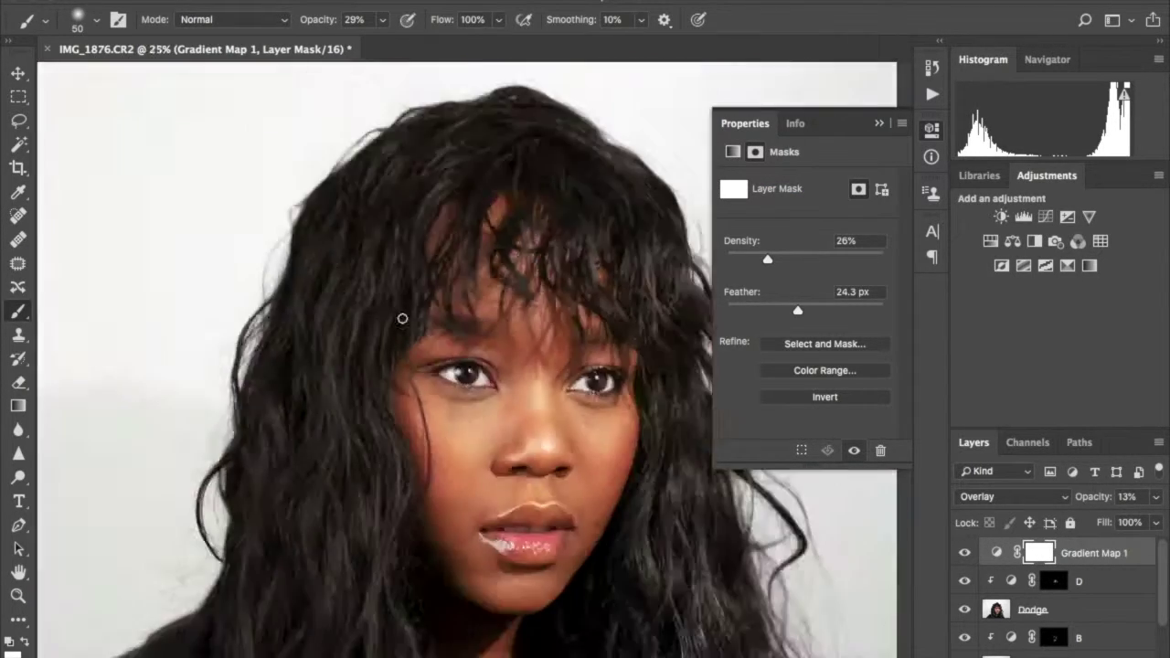
pyautogui.click(725, 367)
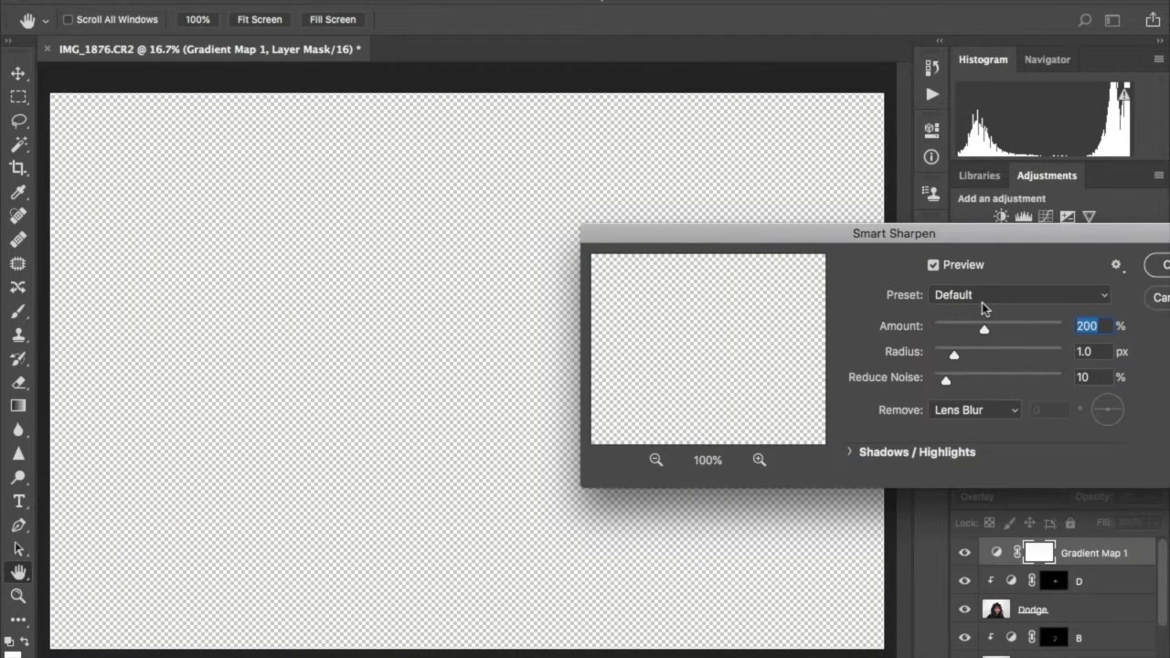
pyautogui.press('Return')
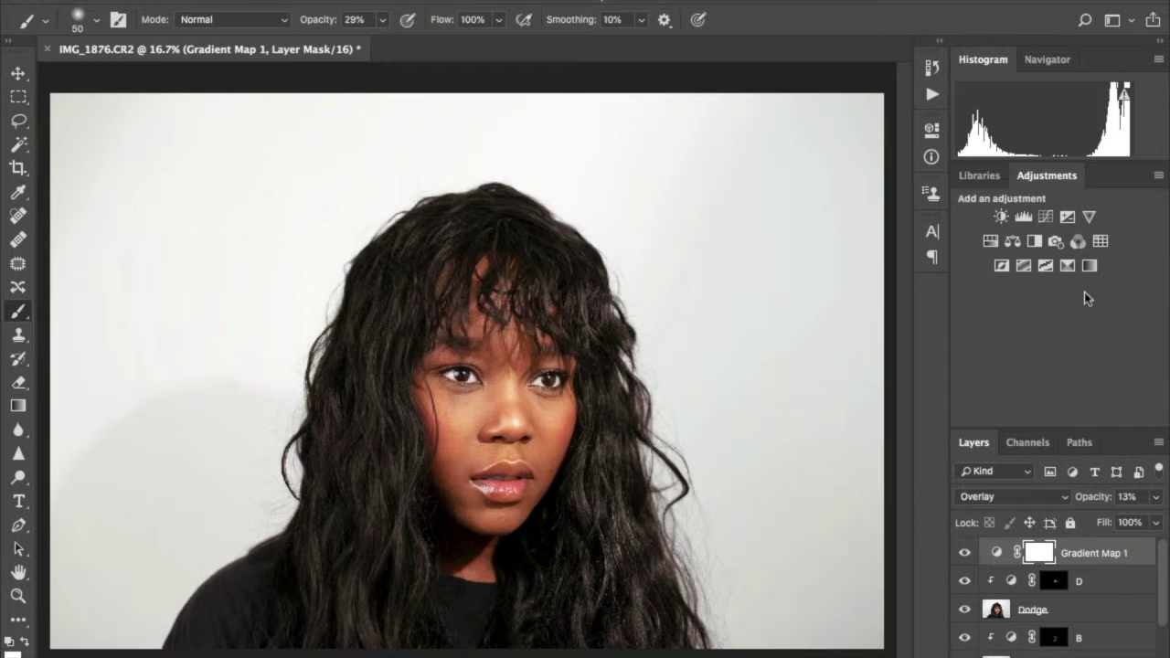
pyautogui.click(1067, 265)
pyautogui.click(823, 204)
# Step: Adjust Selective Color Whites (Cyan up, Magenta, Black) and lower Neutrals Magenta and Black
pyautogui.click(796, 188)
pyautogui.moveTo(805, 242); pyautogui.dragTo(867, 242)
pyautogui.moveTo(805, 277); pyautogui.dragTo(884, 277)
pyautogui.moveTo(804, 347)
pyautogui.mouseDown()
pyautogui.moveTo(893, 347)
pyautogui.moveTo(805, 346)
pyautogui.mouseUp()
pyautogui.click(822, 204)
pyautogui.click(795, 222)
pyautogui.moveTo(804, 278)
pyautogui.mouseDown()
pyautogui.moveTo(752, 274)
pyautogui.moveTo(828, 277)
pyautogui.mouseUp()
pyautogui.moveTo(805, 346); pyautogui.dragTo(786, 347)
# Step: Set the Whites Yellow to -100 and Black to +100
pyautogui.click(822, 204)
pyautogui.click(796, 188)
pyautogui.moveTo(863, 312); pyautogui.dragTo(722, 313)
pyautogui.click(814, 368)
pyautogui.click(757, 368)
pyautogui.moveTo(860, 347); pyautogui.dragTo(912, 353)
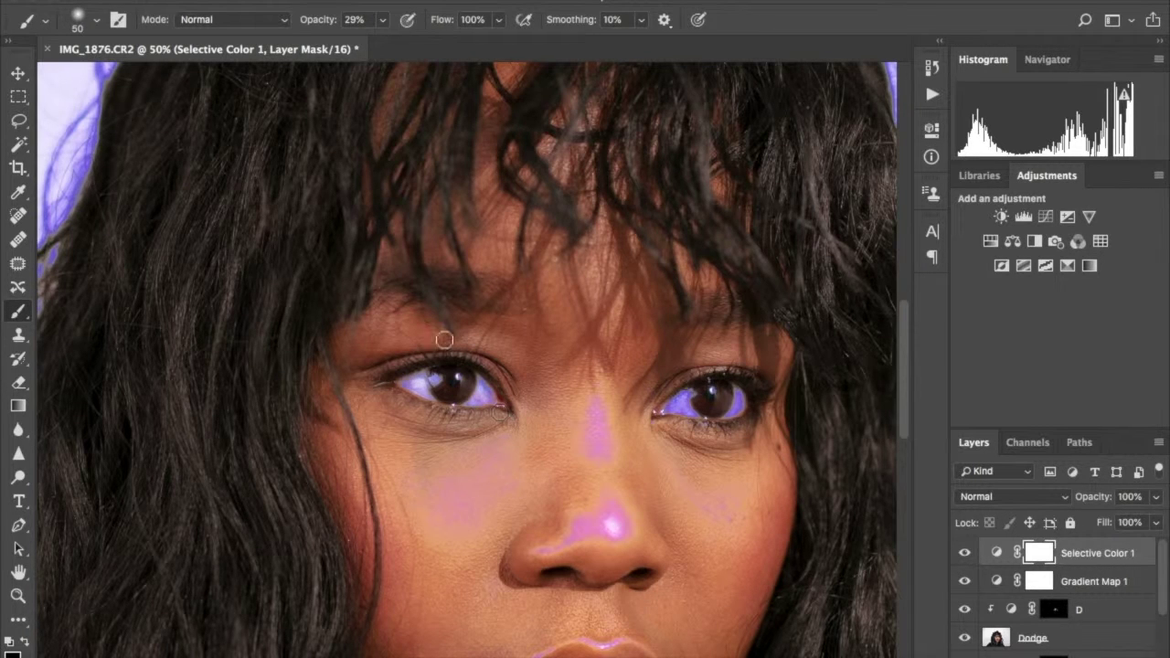
# Step: Paint black at 100% on the mask over the eyes, nose, cheek and lips
pyautogui.press('0')
pyautogui.moveTo(407, 384); pyautogui.dragTo(494, 392)
pyautogui.moveTo(663, 402); pyautogui.dragTo(745, 403)
pyautogui.moveTo(596, 402)
pyautogui.mouseDown()
pyautogui.moveTo(608, 457)
pyautogui.moveTo(558, 544)
pyautogui.mouseUp()
pyautogui.press(']')
pyautogui.press(']')
pyautogui.press(']')
pyautogui.moveTo(426, 514); pyautogui.dragTo(494, 457)
pyautogui.moveTo(661, 482); pyautogui.dragTo(457, 352)
pyautogui.moveTo(343, 510); pyautogui.dragTo(393, 596)
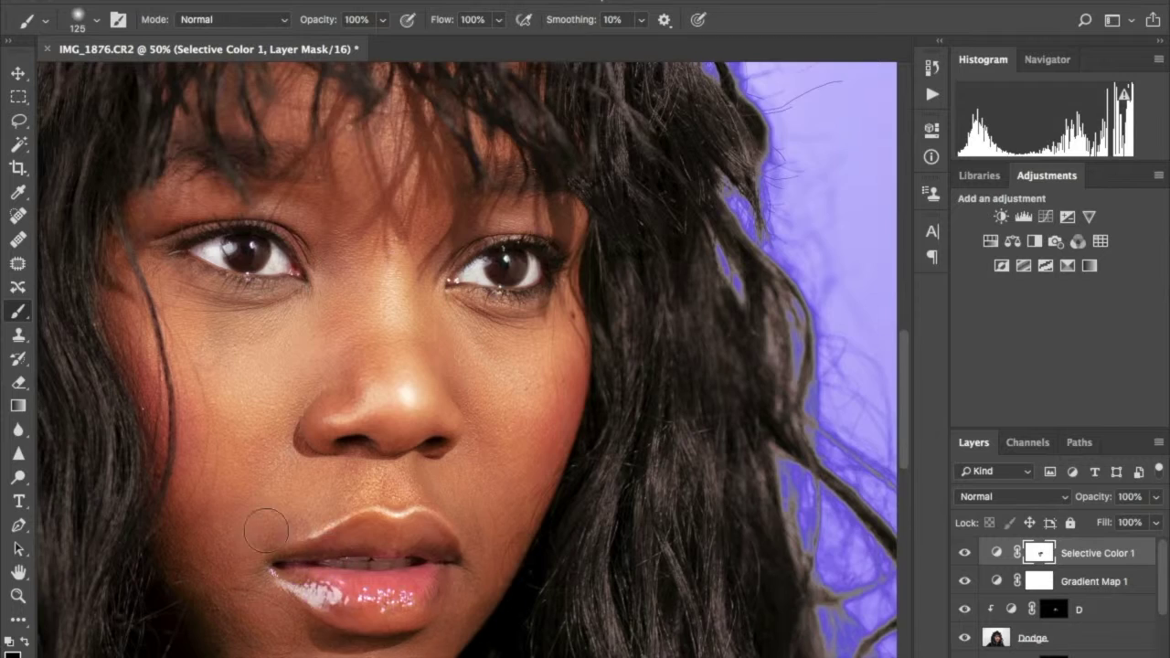
pyautogui.scroll(-3, 264, 466)
pyautogui.scroll(3, 450, 382)
pyautogui.hotkey('ctrl', '0')
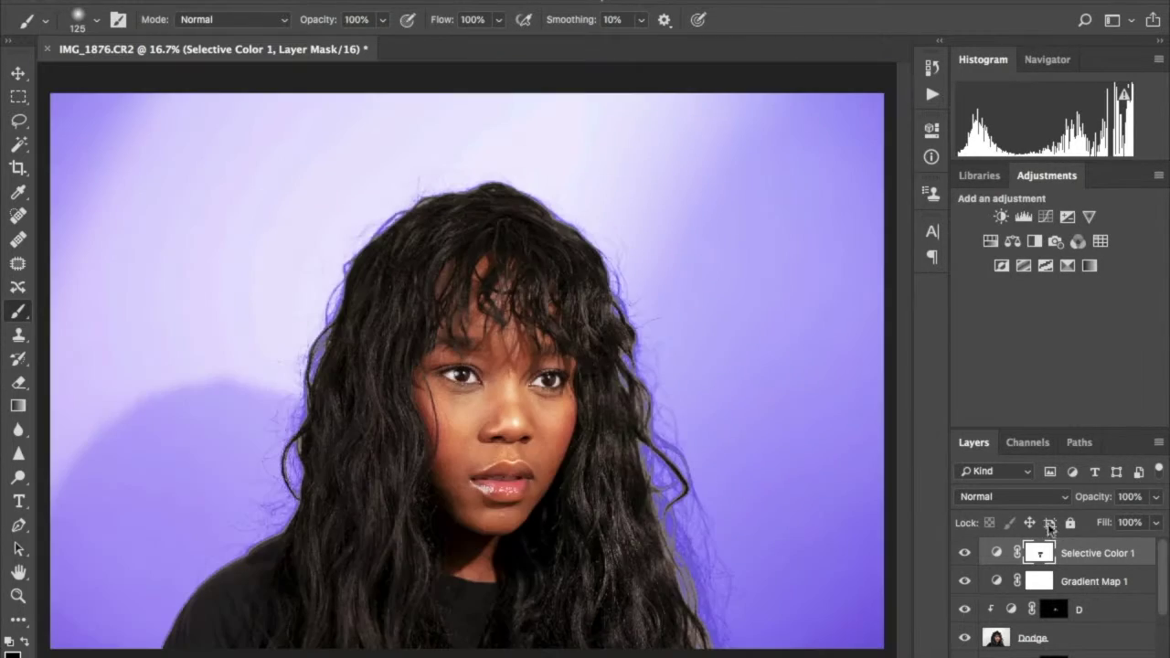
# Step: Check the Gradient Map 1 settings, then reopen Selective Color 1's settings
pyautogui.click(1095, 580)
pyautogui.hotkey('ctrl', '+')
pyautogui.doubleClick(997, 581)
pyautogui.click(880, 122)
pyautogui.click(1039, 552)
pyautogui.doubleClick(996, 552)
# Step: Retune the Whites Magenta so the backdrop turns pale mint green
pyautogui.moveTo(855, 276); pyautogui.dragTo(794, 276)
pyautogui.hotkey('alt', '3')
pyautogui.click(805, 204)
pyautogui.click(799, 258)
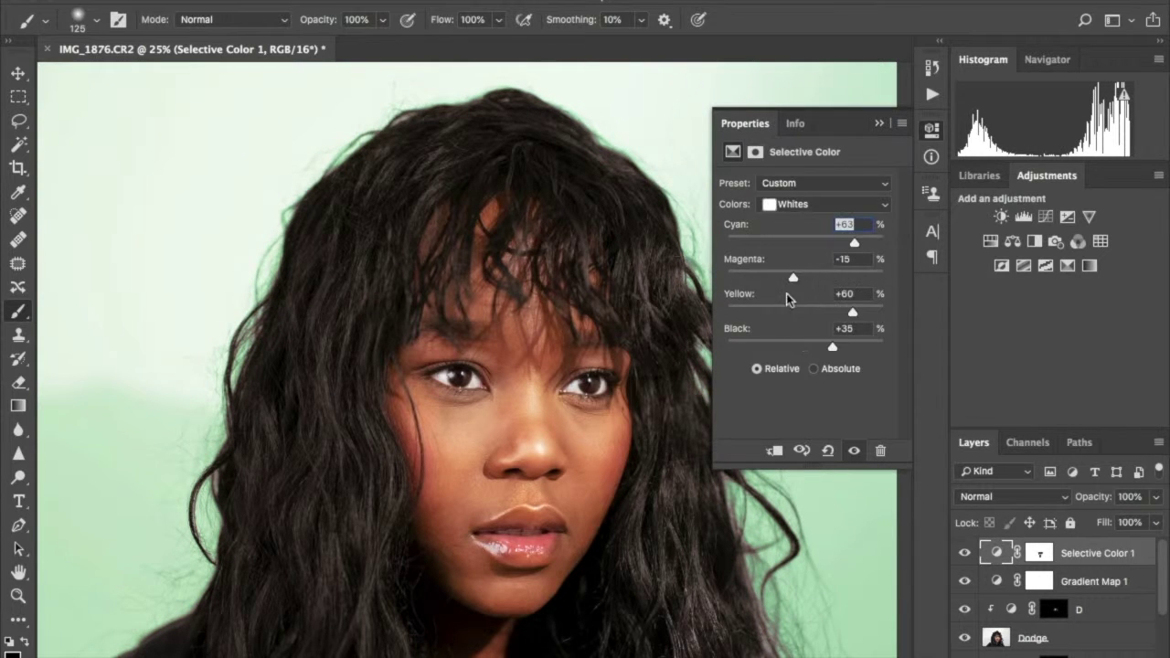
pyautogui.moveTo(793, 276)
pyautogui.mouseDown()
pyautogui.moveTo(859, 276)
pyautogui.moveTo(792, 277)
pyautogui.mouseUp()
pyautogui.click(880, 122)
pyautogui.hotkey('ctrl', '-')
pyautogui.scroll(-3, 1071, 604)
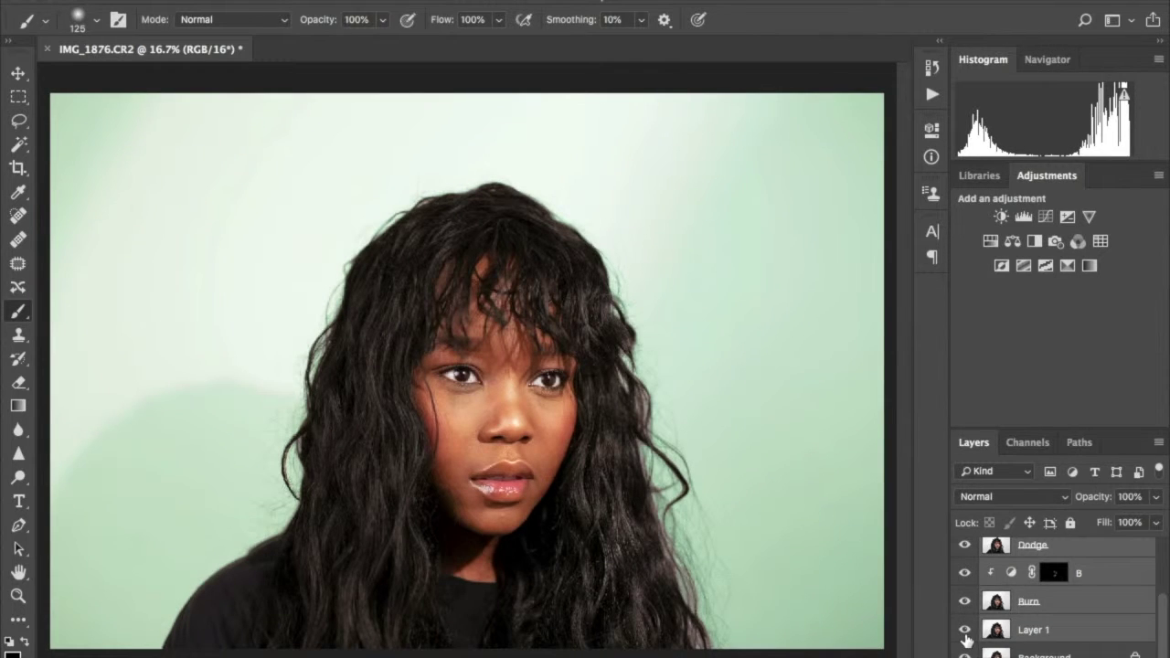
# Step: Group the layers into Group 1, then try and delete a purple Photo Filter
pyautogui.hotkey('ctrl', 'g')
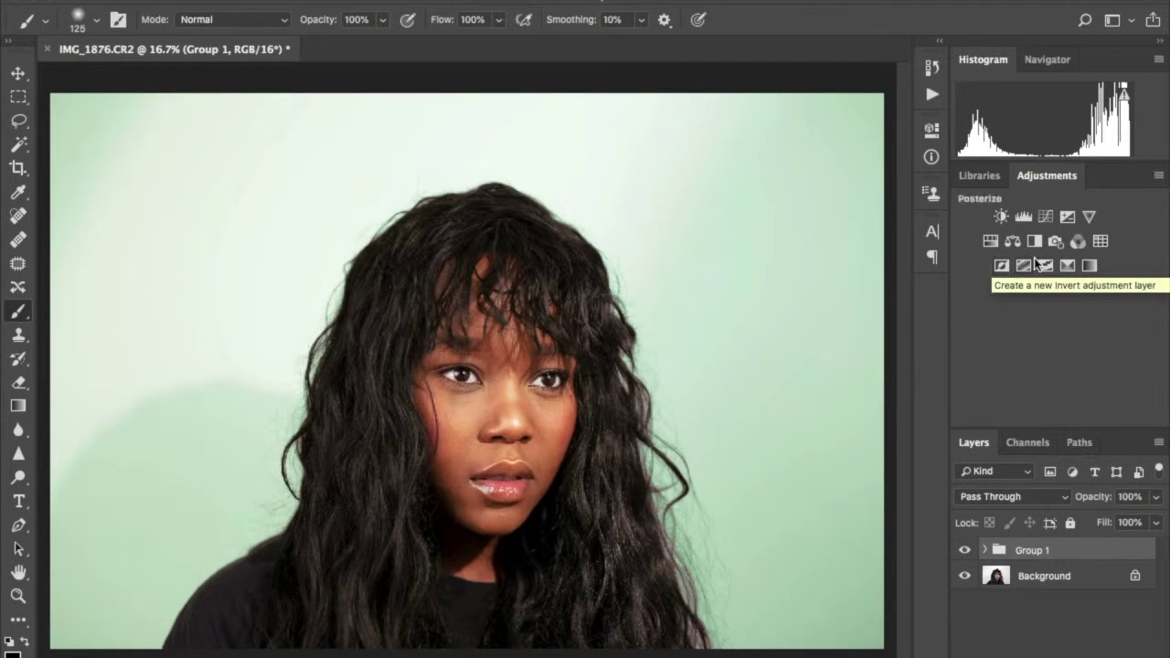
pyautogui.click(1092, 526)
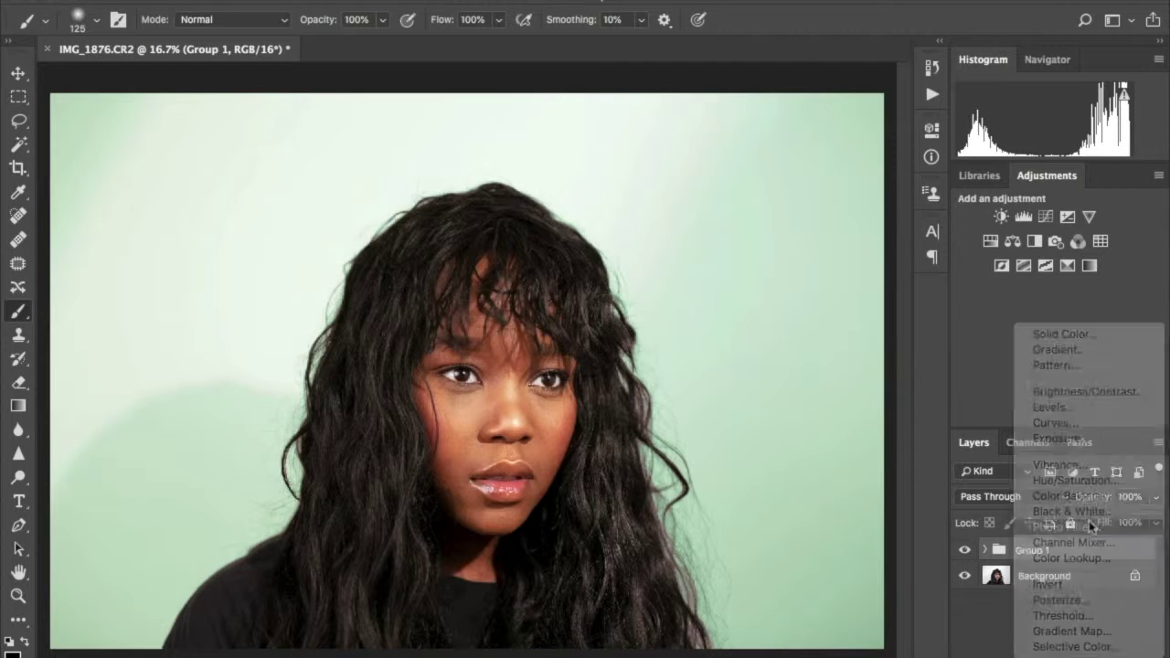
pyautogui.click(1091, 527)
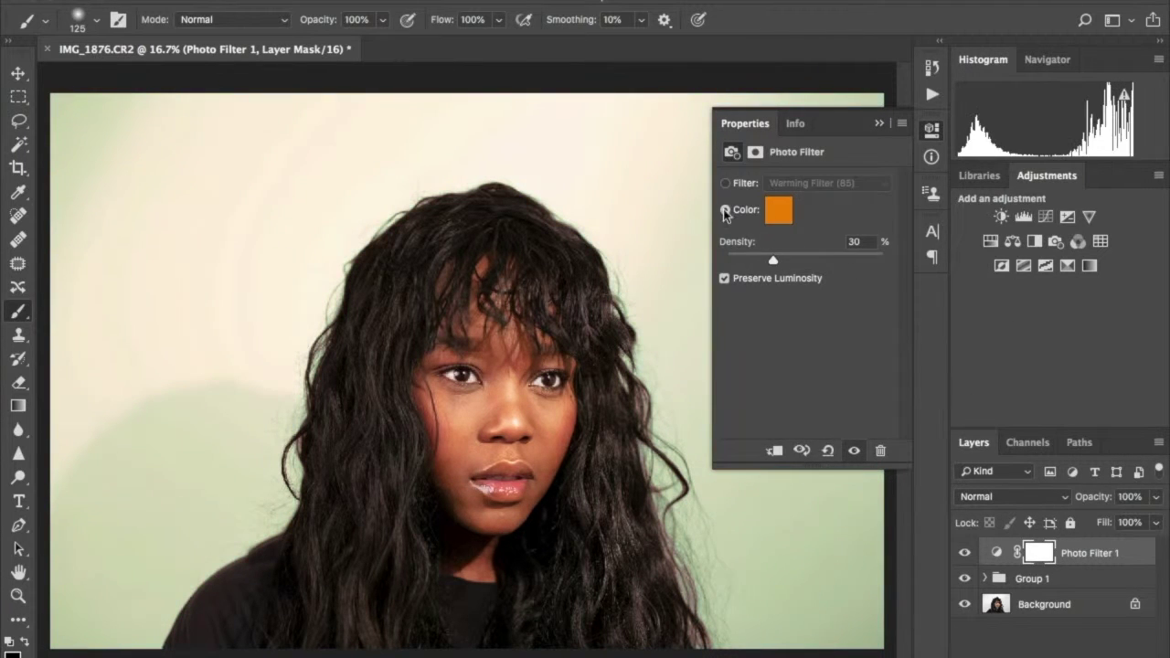
pyautogui.click(778, 210)
pyautogui.click(812, 235)
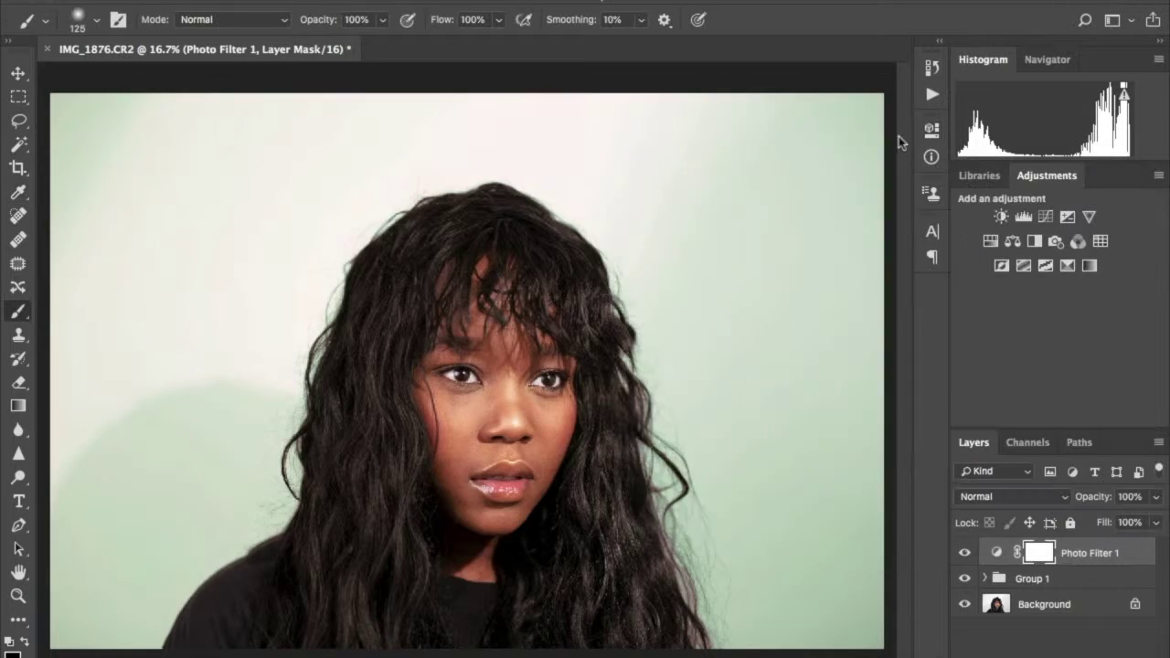
pyautogui.click(965, 578)
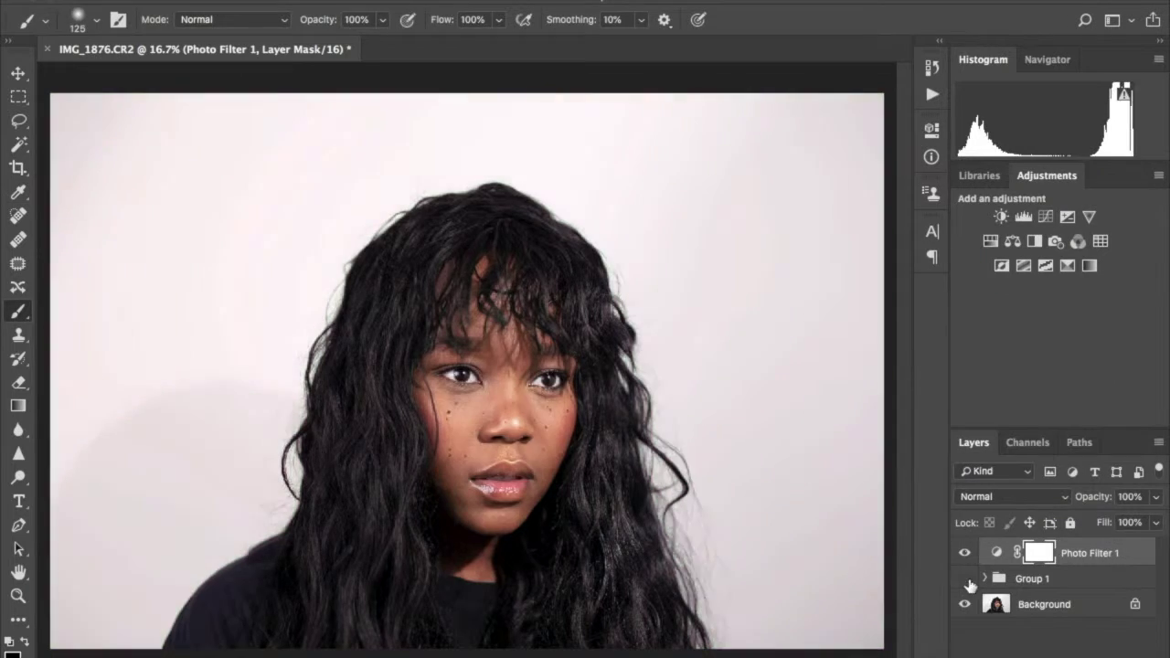
pyautogui.click(964, 578)
pyautogui.press('Delete')
# Step: Zoom in on the face, then duplicate and delete the Background layer
pyautogui.click(965, 551)
pyautogui.hotkey('ctrl', '+')
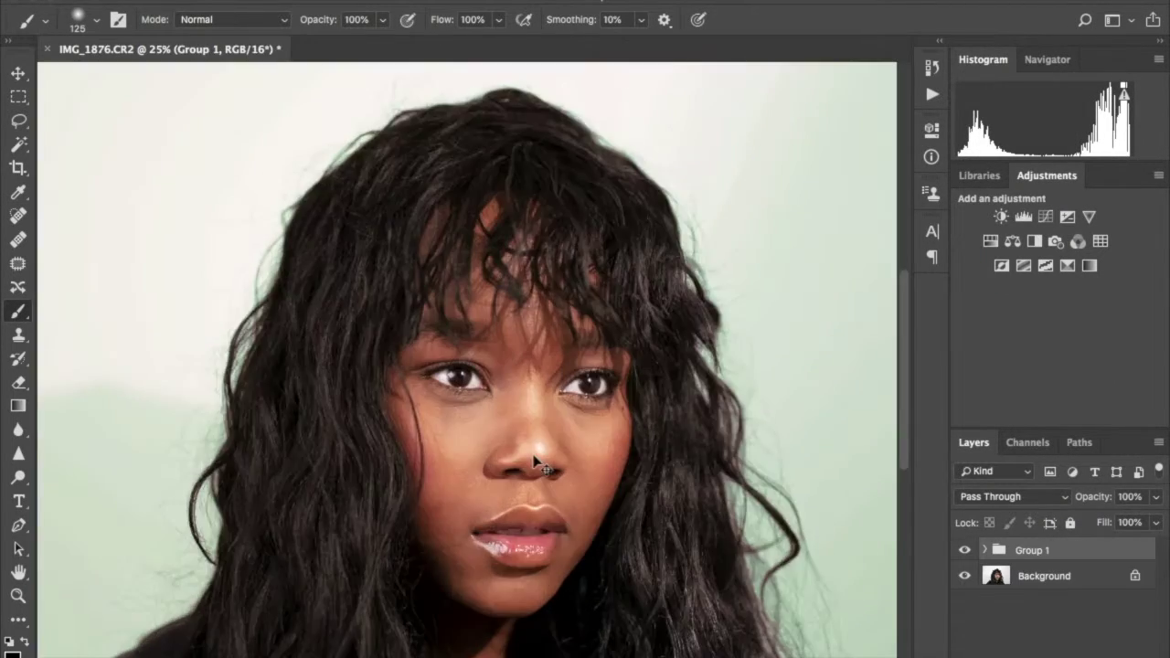
pyautogui.hotkey('ctrl', '+')
pyautogui.hotkey('ctrl', '+')
pyautogui.click(1051, 576)
pyautogui.hotkey('ctrl', 'j')
pyautogui.press('Delete')
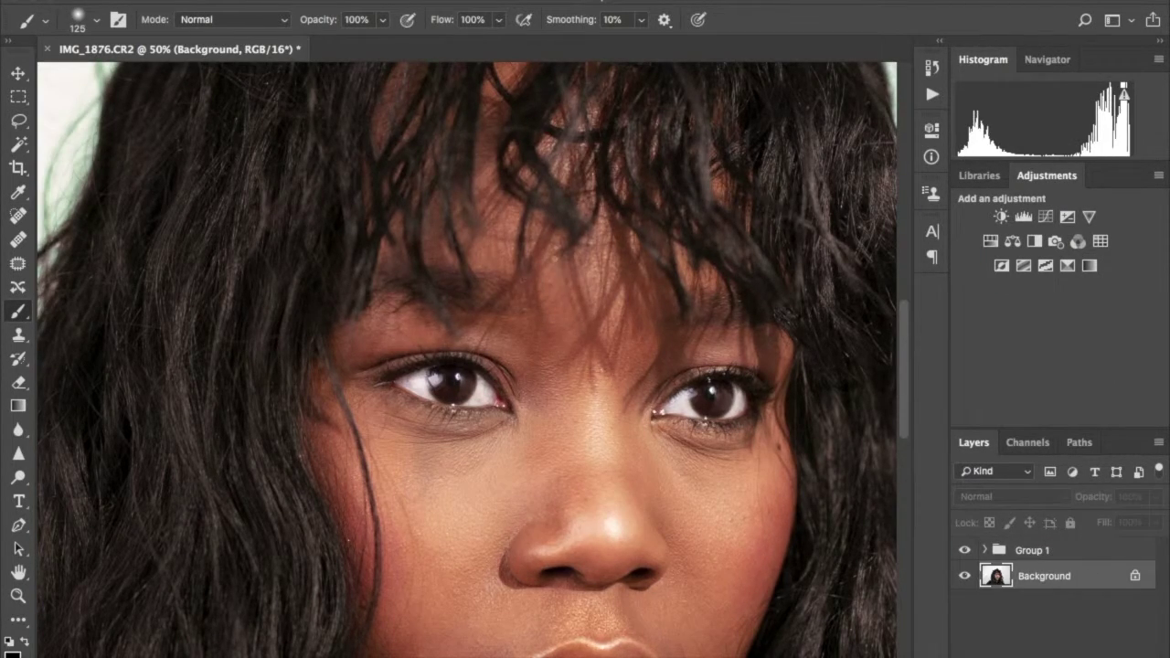
# Step: Select the Background layer and open the Liquify filter on it
pyautogui.click(1034, 551)
pyautogui.click(439, 0)
pyautogui.press('Escape')
pyautogui.hotkey('alt', '[')
pyautogui.hotkey('ctrl', 'shift', 'x')
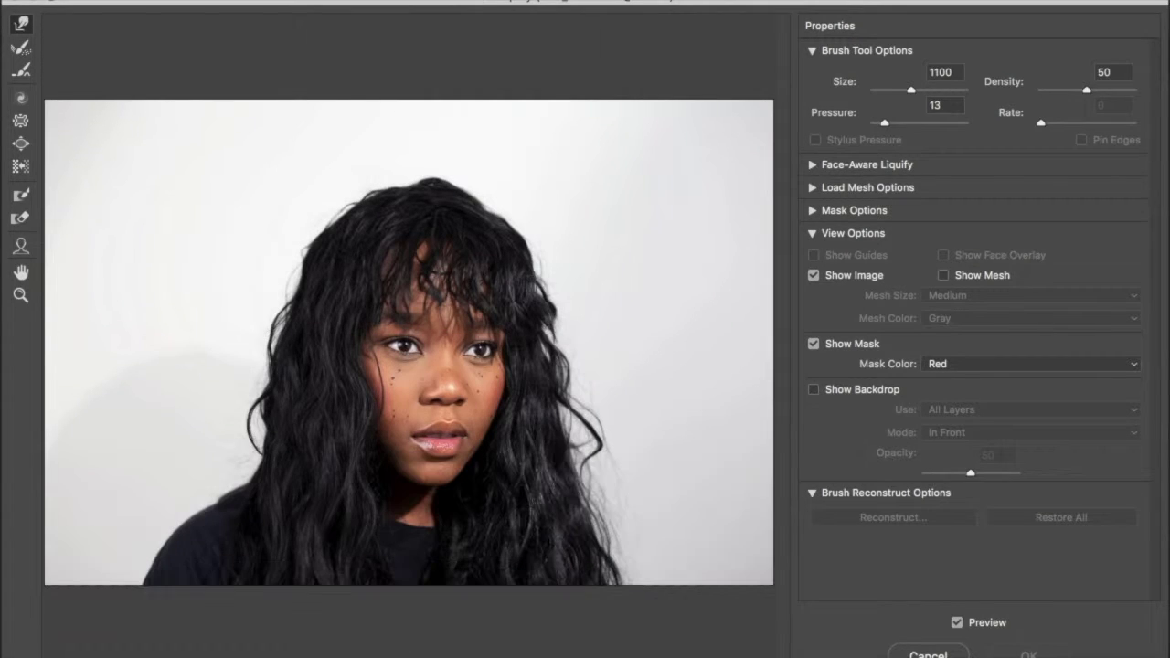
pyautogui.click(21, 246)
pyautogui.press('Return')
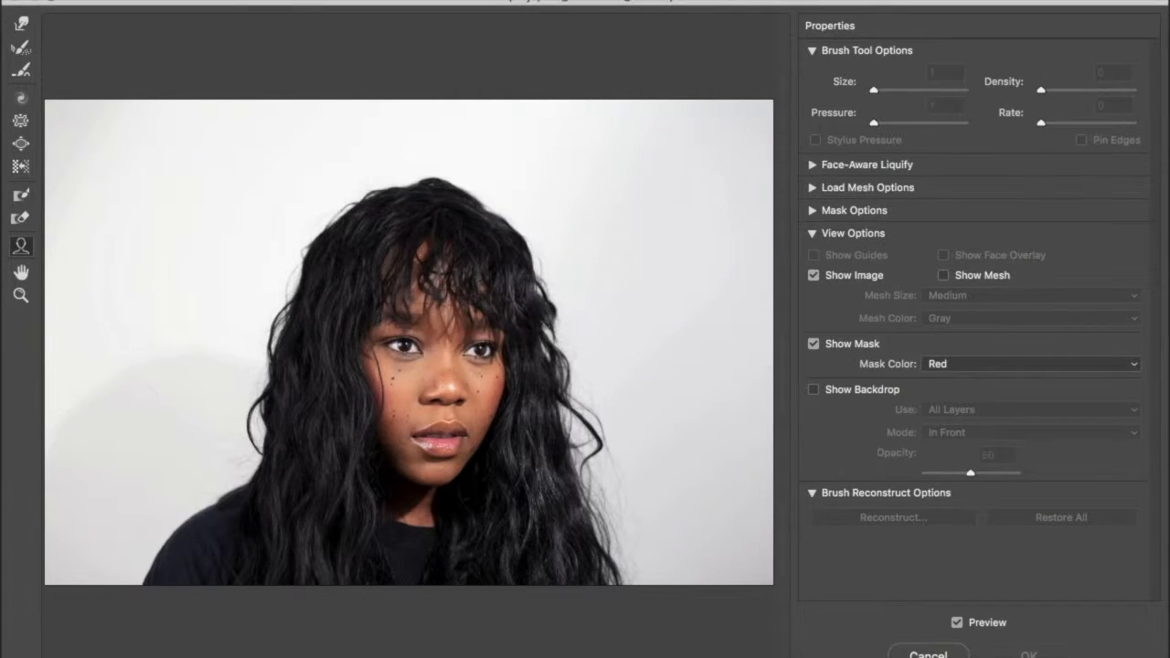
pyautogui.hotkey('ctrl', '+')
pyautogui.click(850, 166)
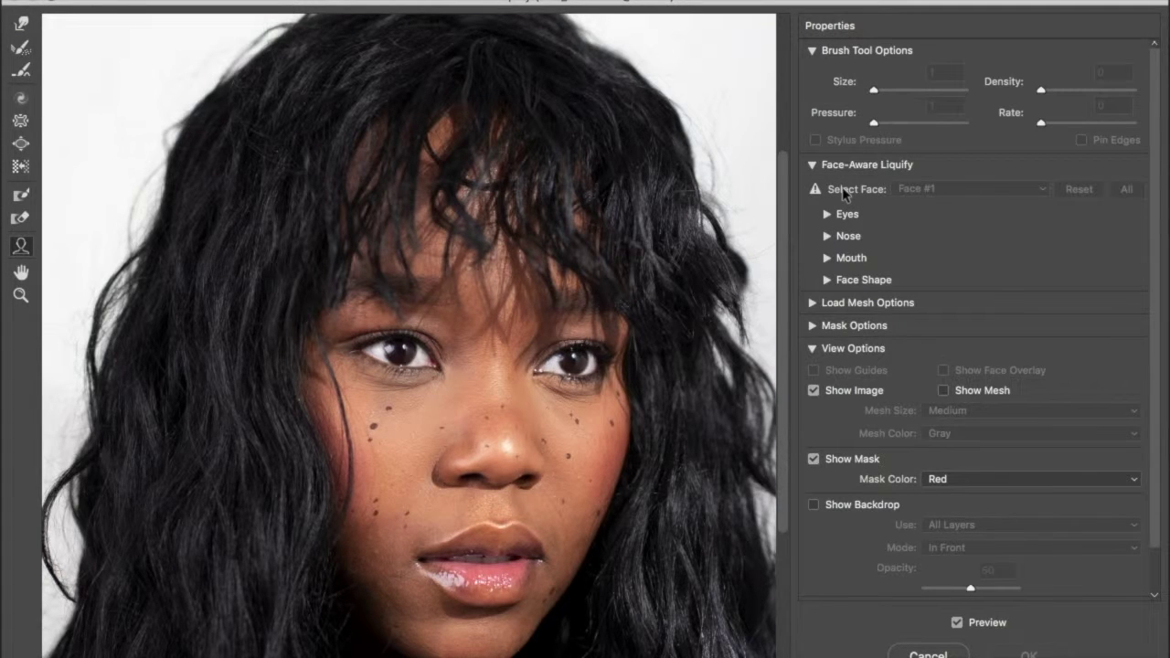
pyautogui.click(827, 214)
pyautogui.press('b')
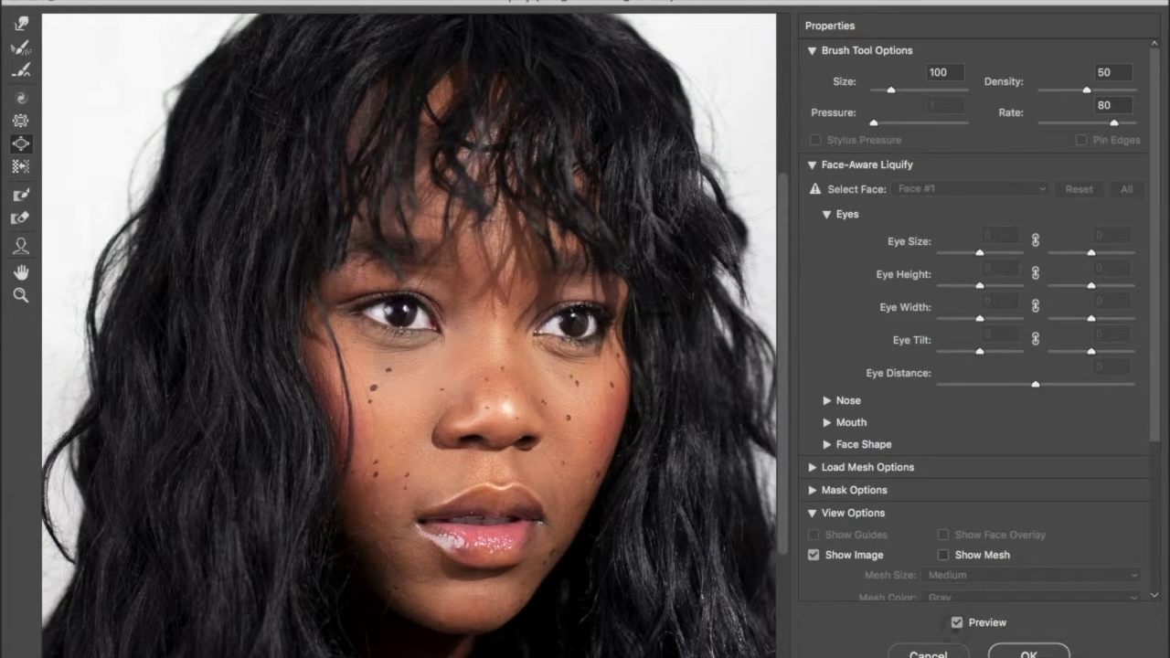
pyautogui.click(937, 656)
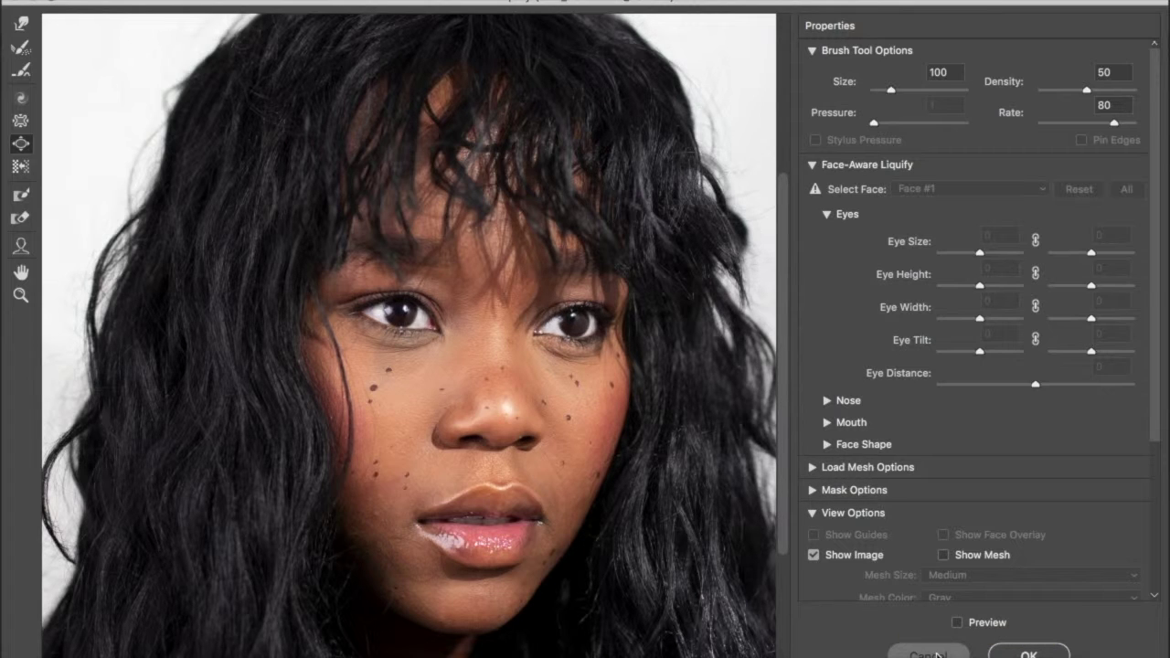